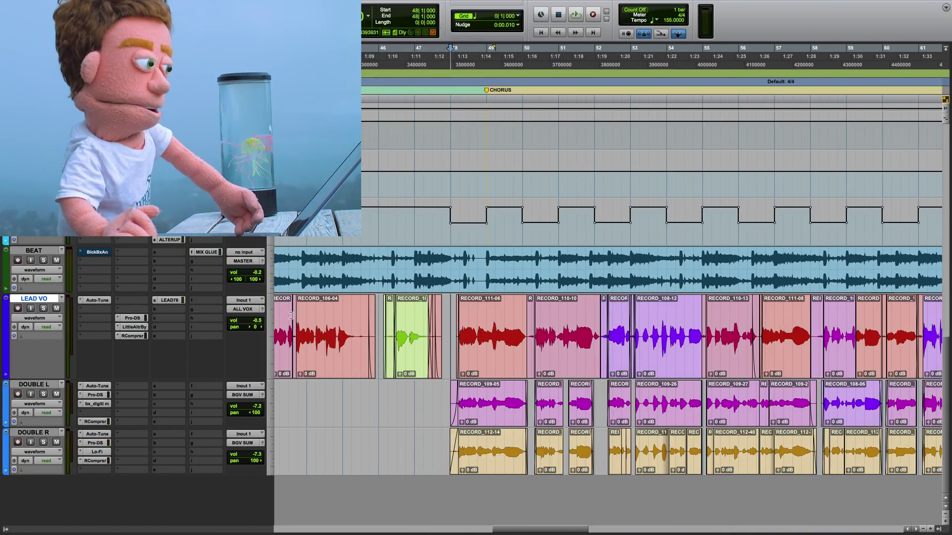
# Open the Auto-Tune plug-in on the LEAD VO track and play the song from bar 48 into the chorus.
pyautogui.click(94, 300)
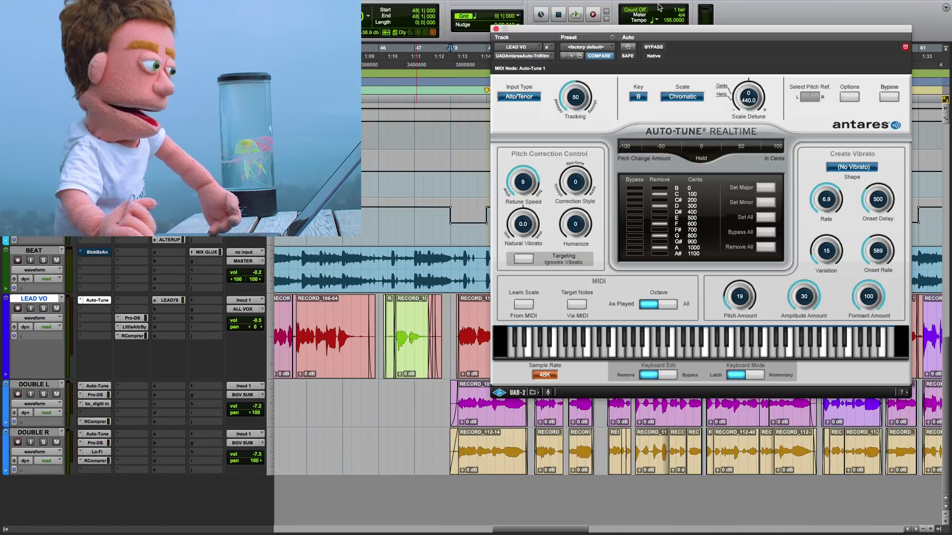
pyautogui.moveTo(668, 31); pyautogui.dragTo(728, 70)
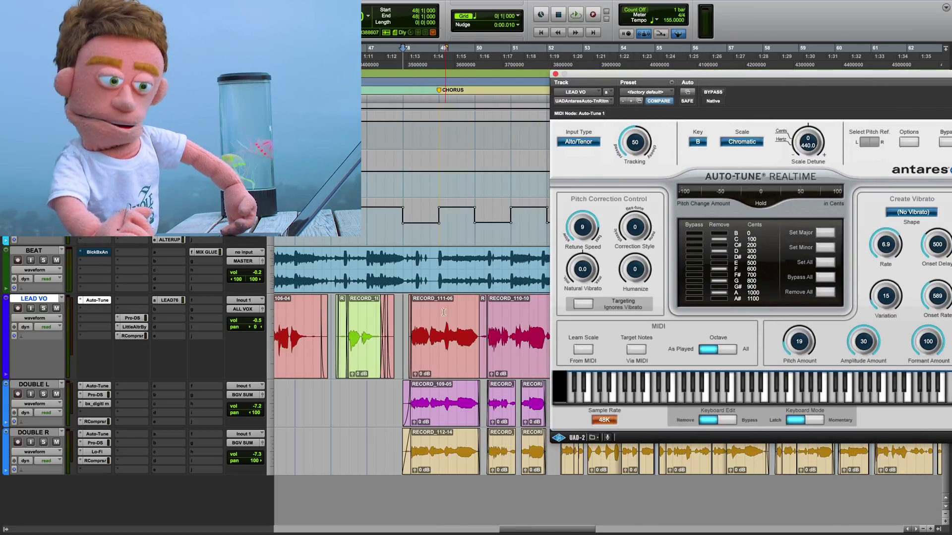
pyautogui.click(411, 321)
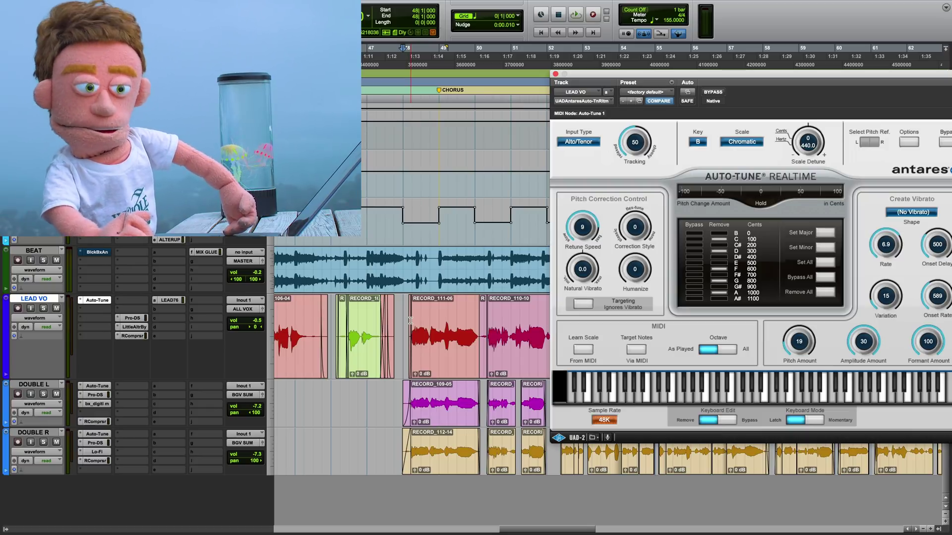
pyautogui.press('space')
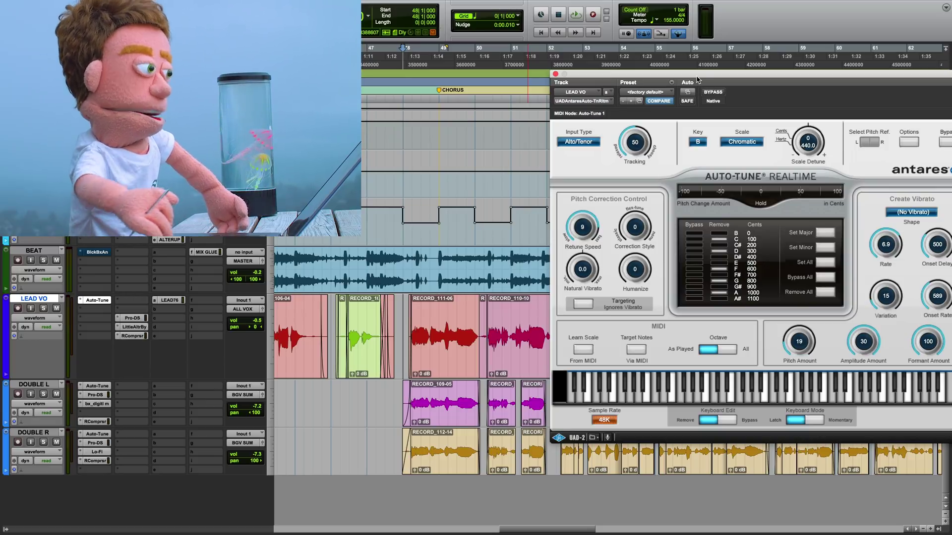
pyautogui.moveTo(699, 78); pyautogui.dragTo(685, 81)
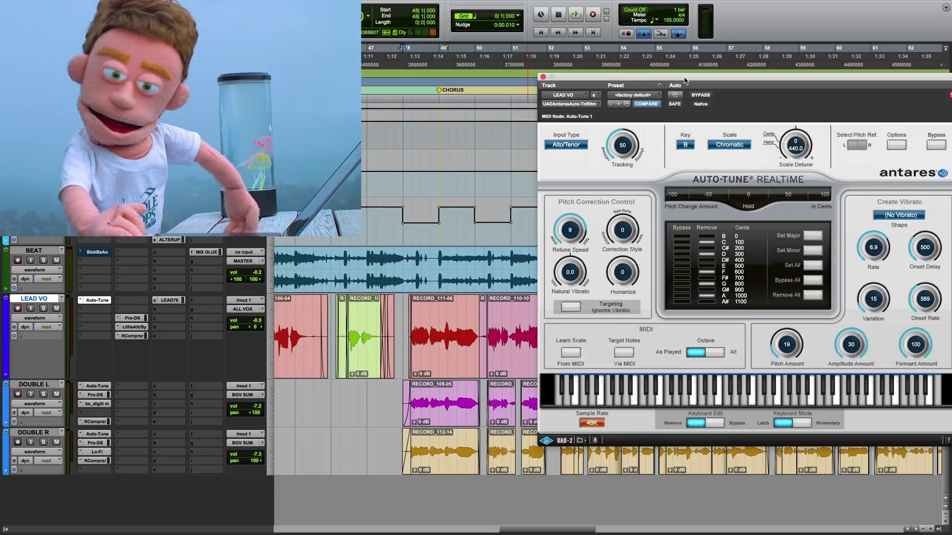
pyautogui.press('space')
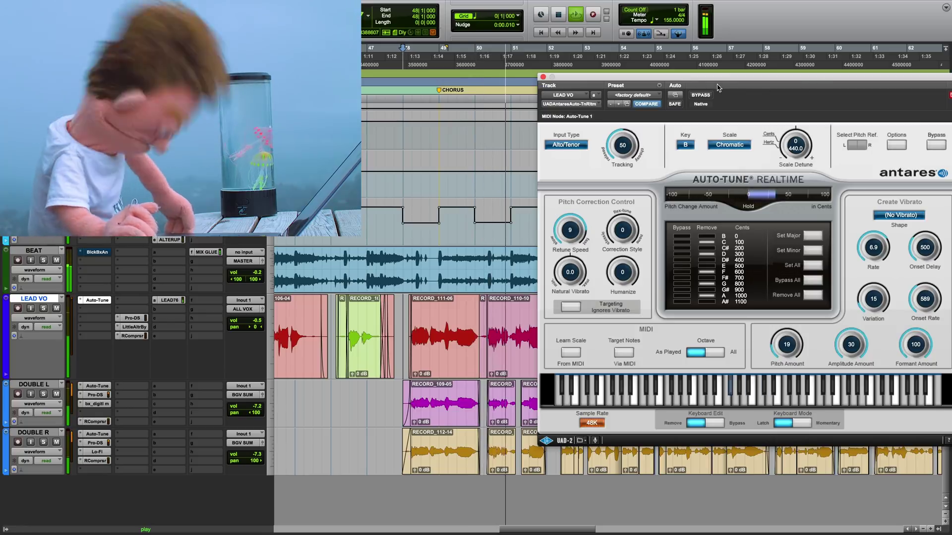
# Move the Auto-Tune window so that all its controls are visible, and stop the playback.
pyautogui.moveTo(722, 64); pyautogui.dragTo(808, 66)
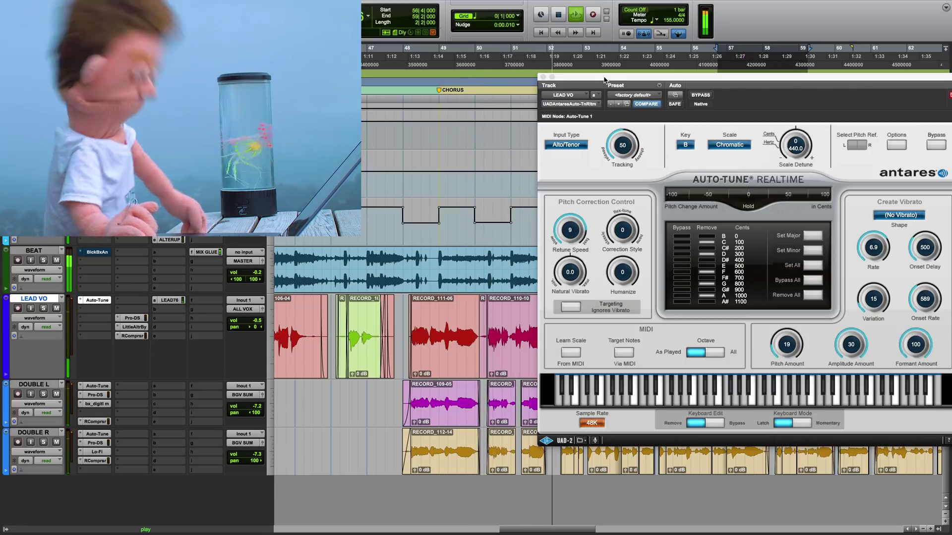
pyautogui.moveTo(578, 85); pyautogui.dragTo(544, 105)
pyautogui.press('space')
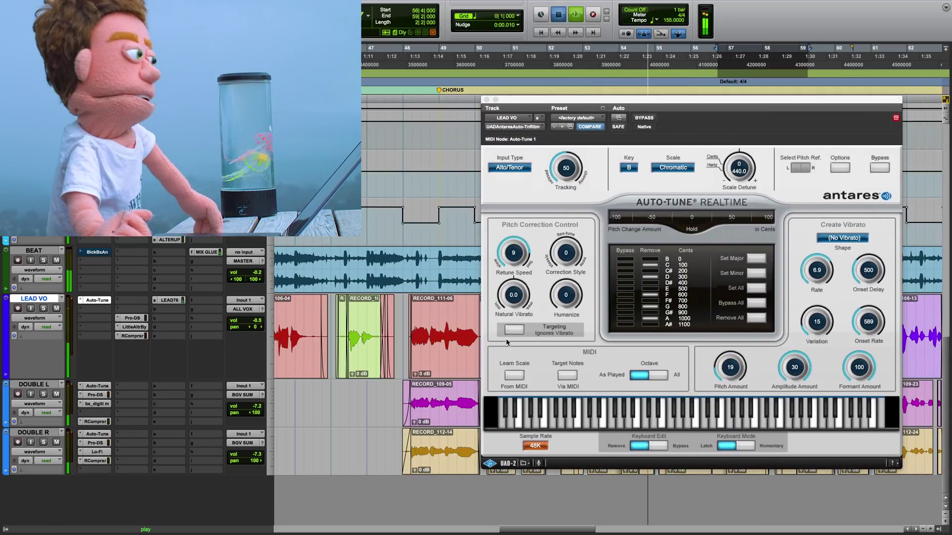
pyautogui.click(434, 298)
pyautogui.press('space')
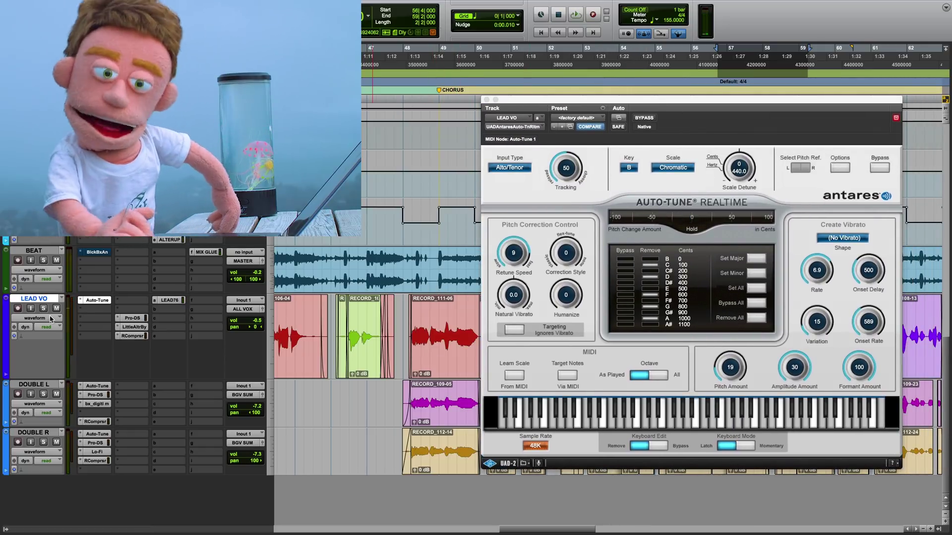
# Enable automation for Auto-Tune's vibrato parameters, Vib Shape through Vib Formant, on the LEAD VO track.
pyautogui.rightClick(86, 304)
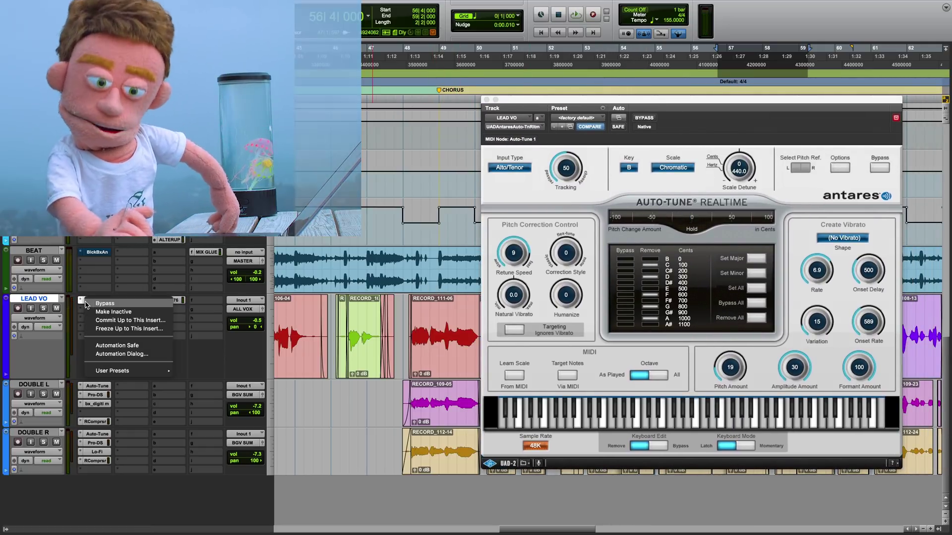
pyautogui.click(156, 353)
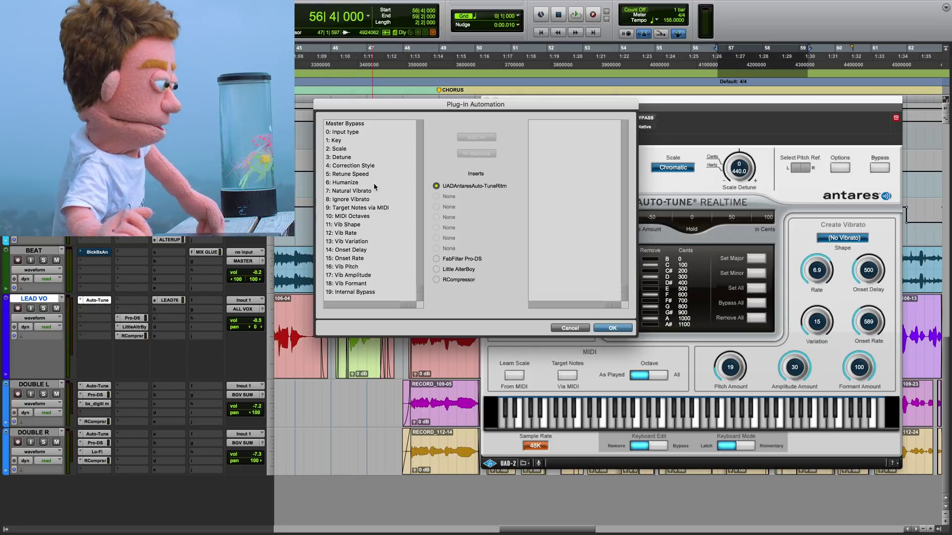
pyautogui.click(365, 190)
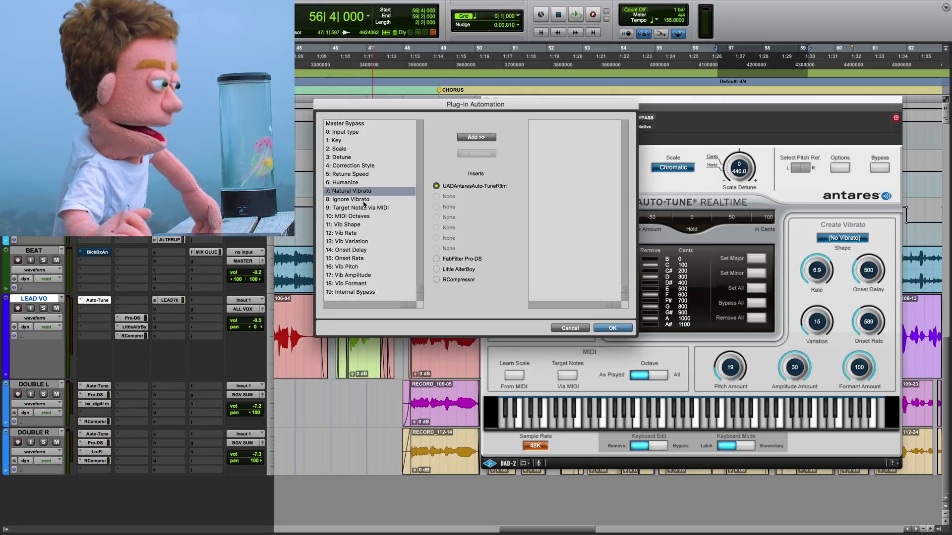
pyautogui.click(366, 226)
pyautogui.keyDown('shift'); pyautogui.click(362, 275); pyautogui.keyUp('shift')
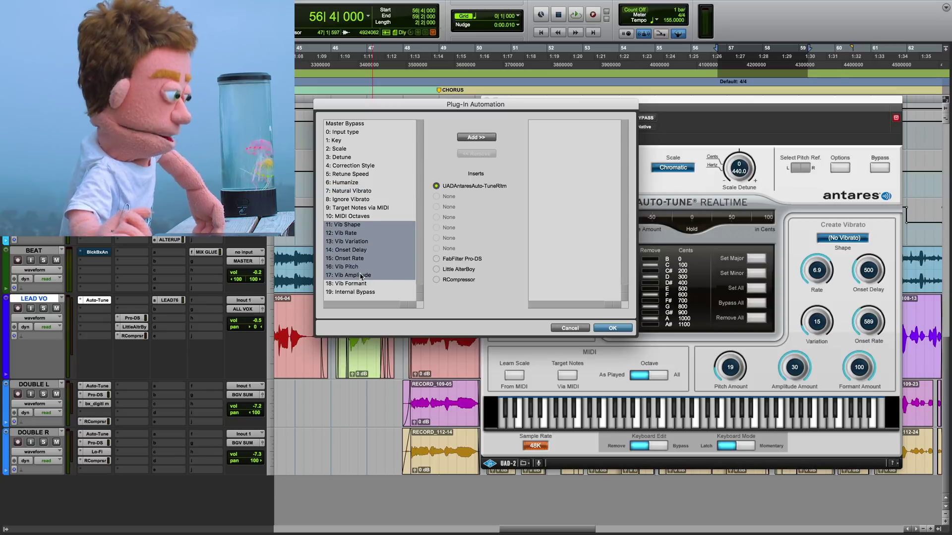
pyautogui.keyDown('shift'); pyautogui.click(361, 285); pyautogui.keyUp('shift')
pyautogui.click(468, 138)
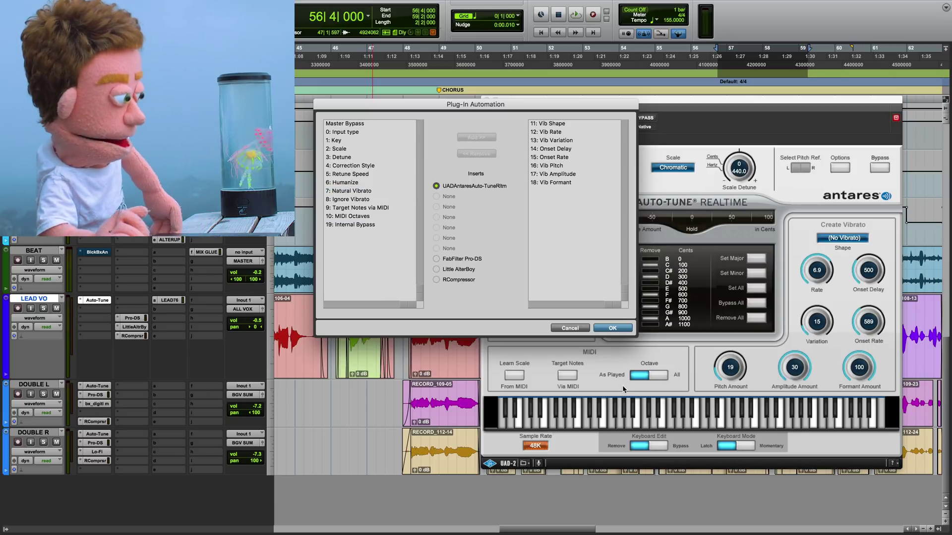
pyautogui.click(613, 328)
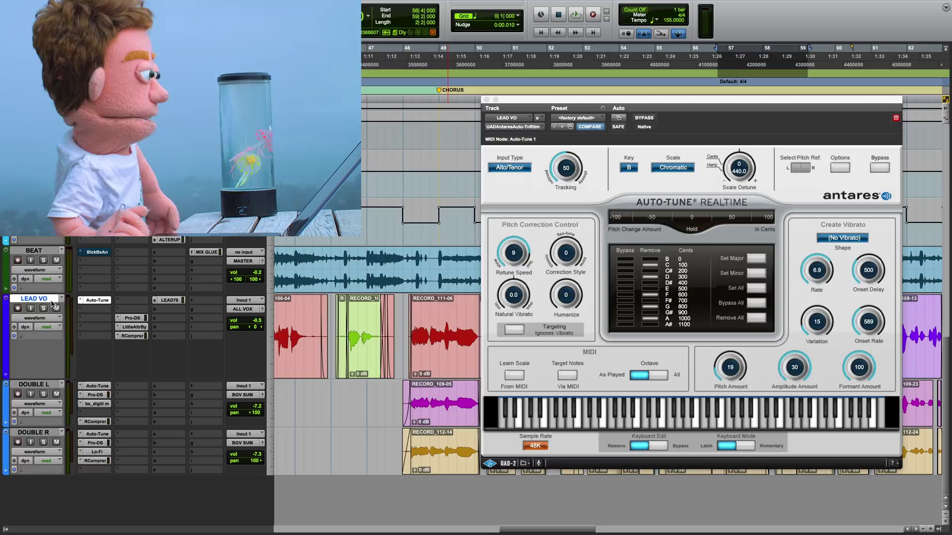
# Show the Auto-Tune Vib Shape automation on the LEAD VO track and move the plug-in window off the chorus clips.
pyautogui.click(47, 318)
pyautogui.moveTo(119, 361)
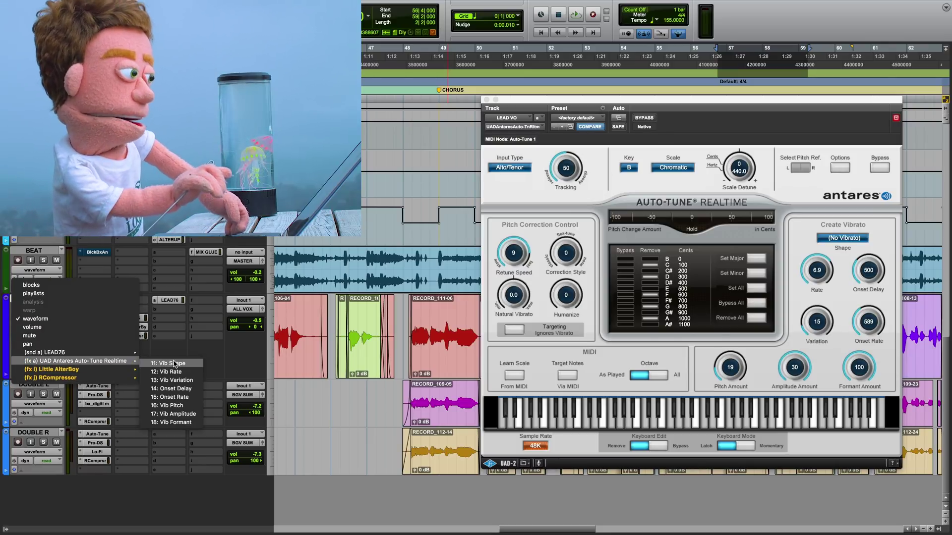
pyautogui.click(174, 364)
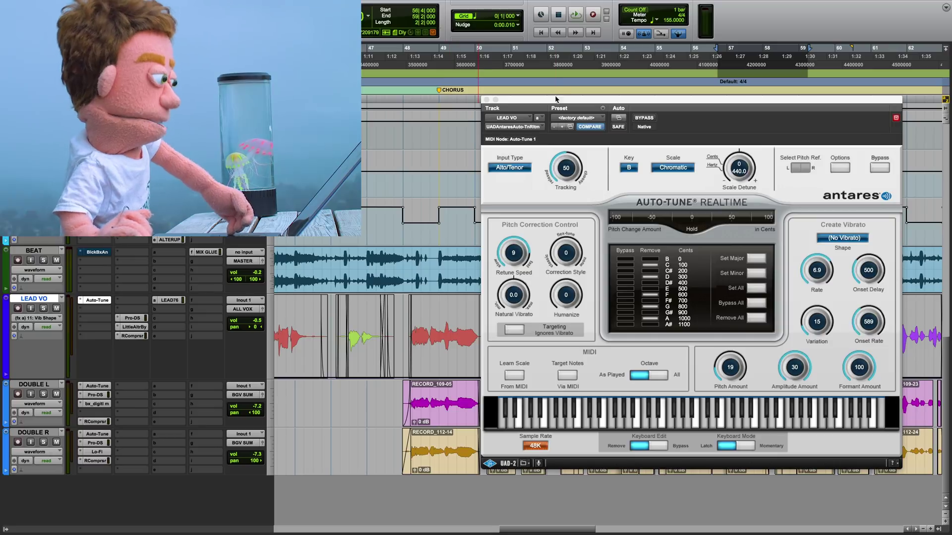
pyautogui.moveTo(551, 101); pyautogui.dragTo(721, 89)
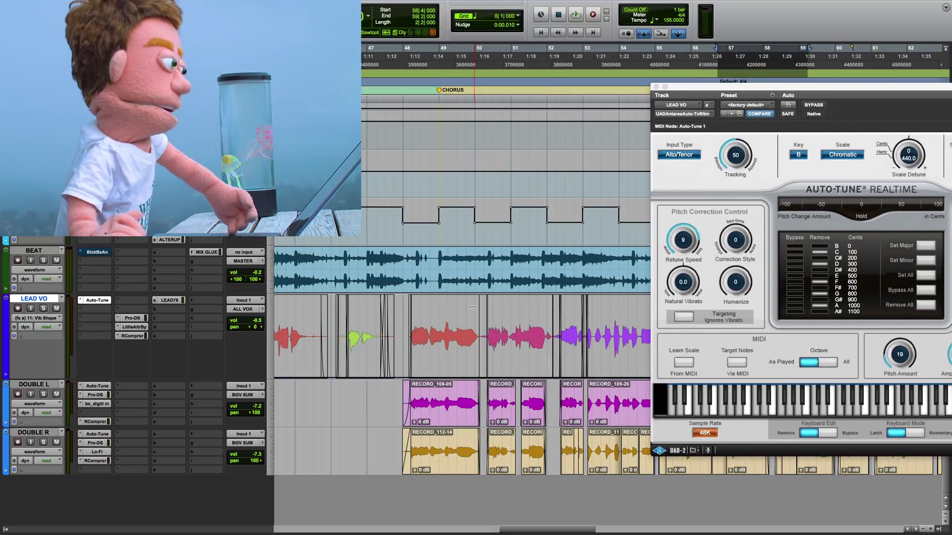
# Raise the LEAD VO Vib Shape automation to Sine Wave from 49|3 to 50|2 and from 51|3 to 52|1.
pyautogui.moveTo(456, 337); pyautogui.dragTo(484, 337)
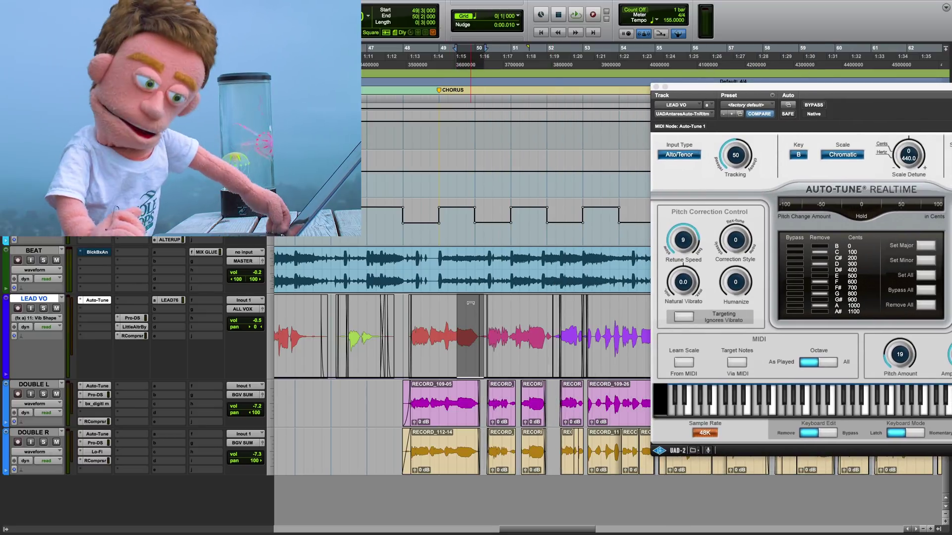
pyautogui.moveTo(471, 295); pyautogui.dragTo(471, 281)
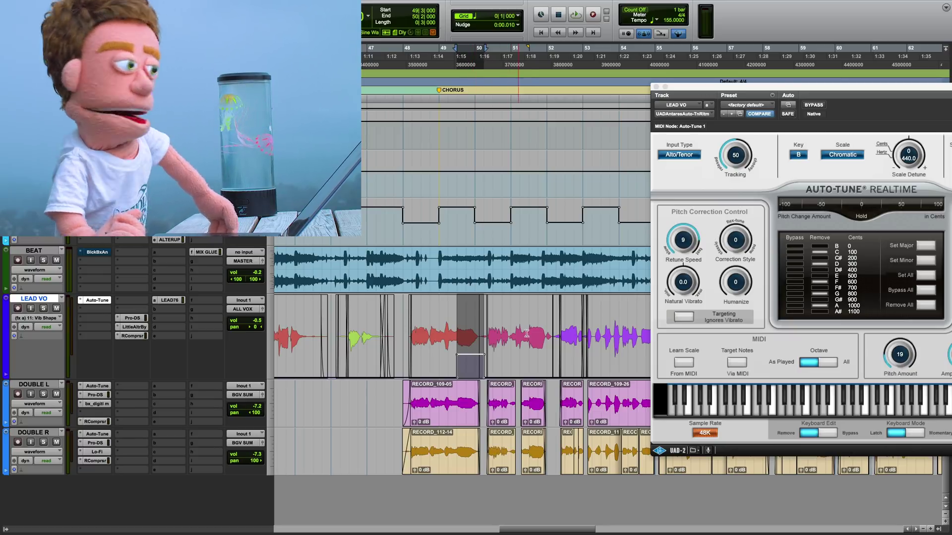
pyautogui.moveTo(528, 333); pyautogui.dragTo(537, 280)
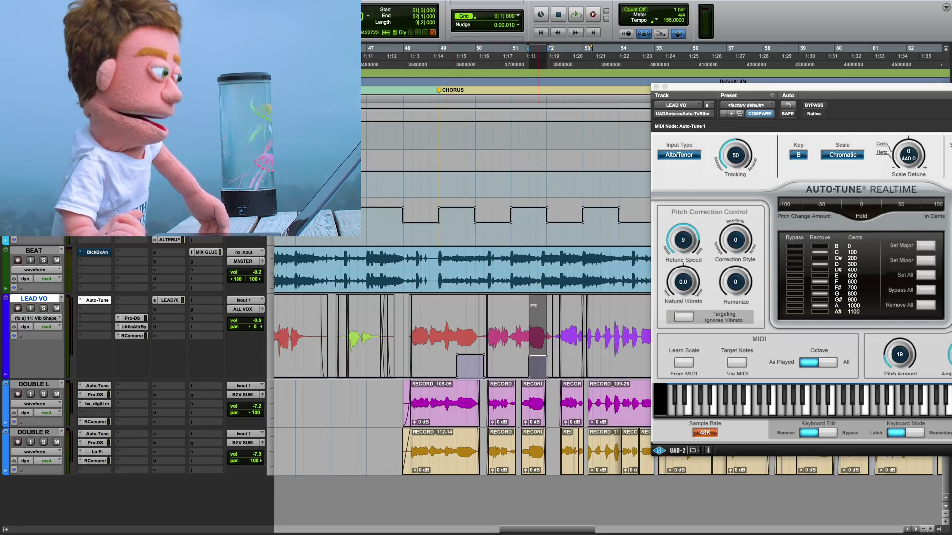
# Play the vocal, then raise its Vib Shape automation to Sine Wave from 57|3 to 58|1 and from 59|3 to 60|1.
pyautogui.click(451, 349)
pyautogui.press('space')
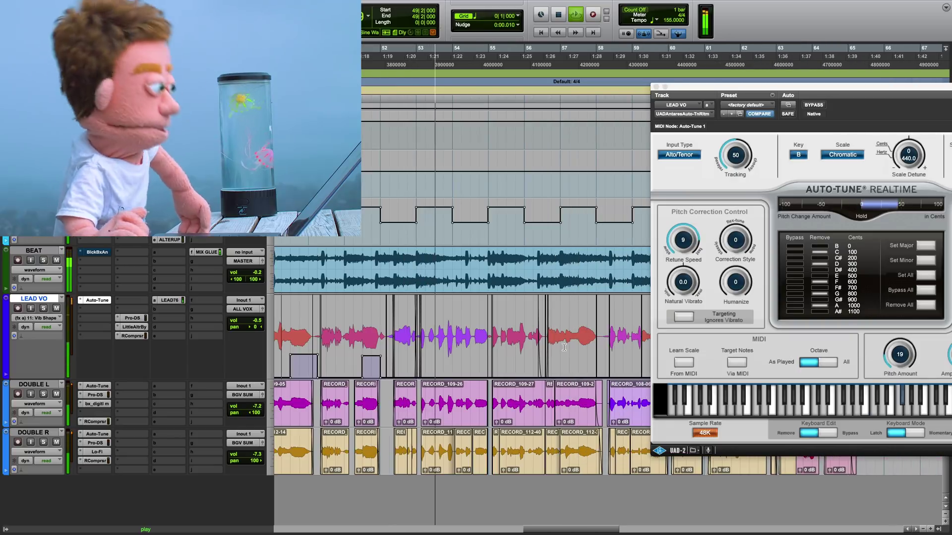
pyautogui.moveTo(578, 347); pyautogui.dragTo(596, 349)
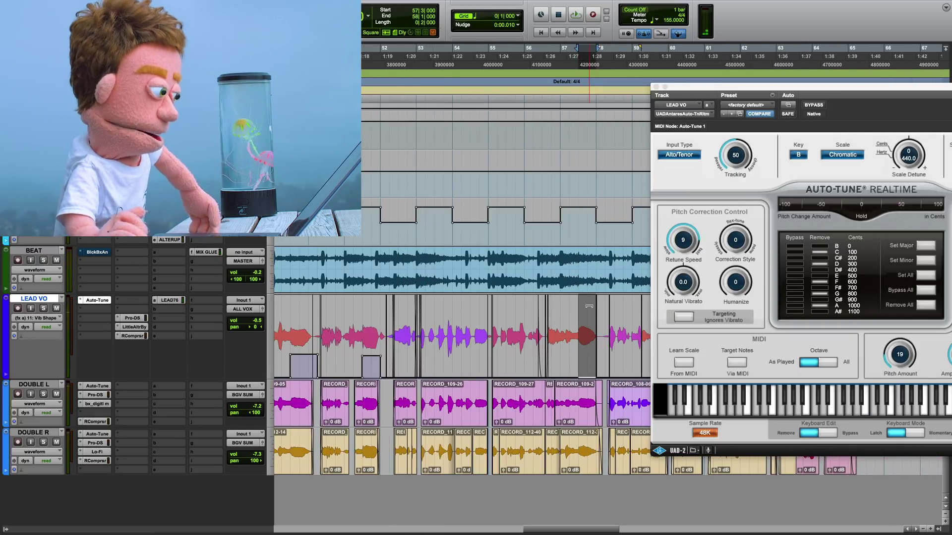
pyautogui.moveTo(590, 306)
pyautogui.mouseDown()
pyautogui.moveTo(590, 283)
pyautogui.moveTo(593, 306)
pyautogui.mouseUp()
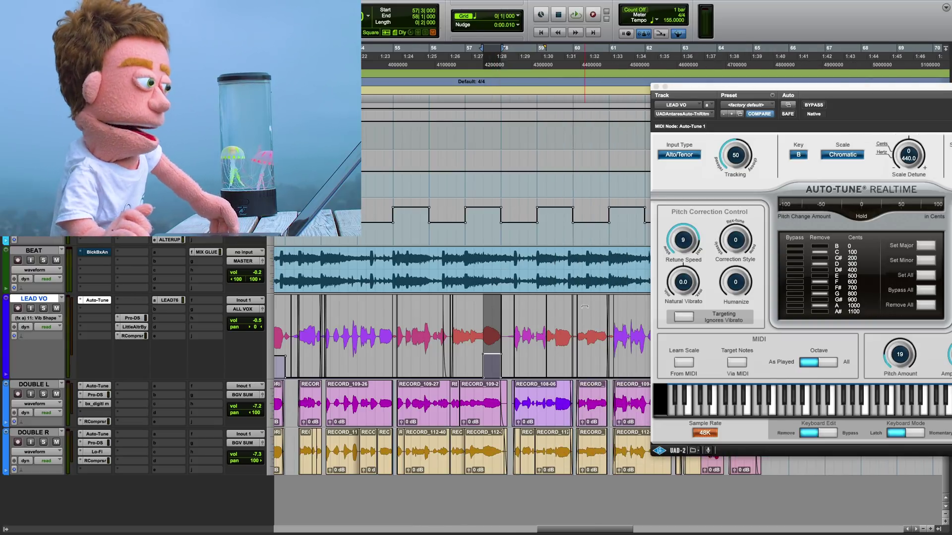
pyautogui.moveTo(552, 333); pyautogui.dragTo(566, 284)
# Set Auto-Tune's vibrato Pitch Amount to 11, Onset Delay to 275 and Onset Rate to 395.
pyautogui.hscroll(3, 543, 327)
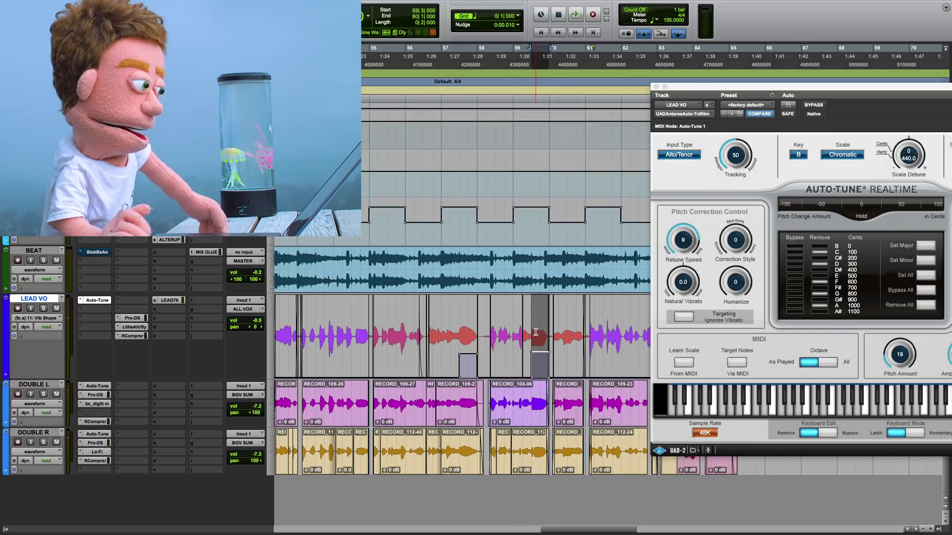
pyautogui.hscroll(3, 535, 333)
pyautogui.hscroll(-12, 535, 333)
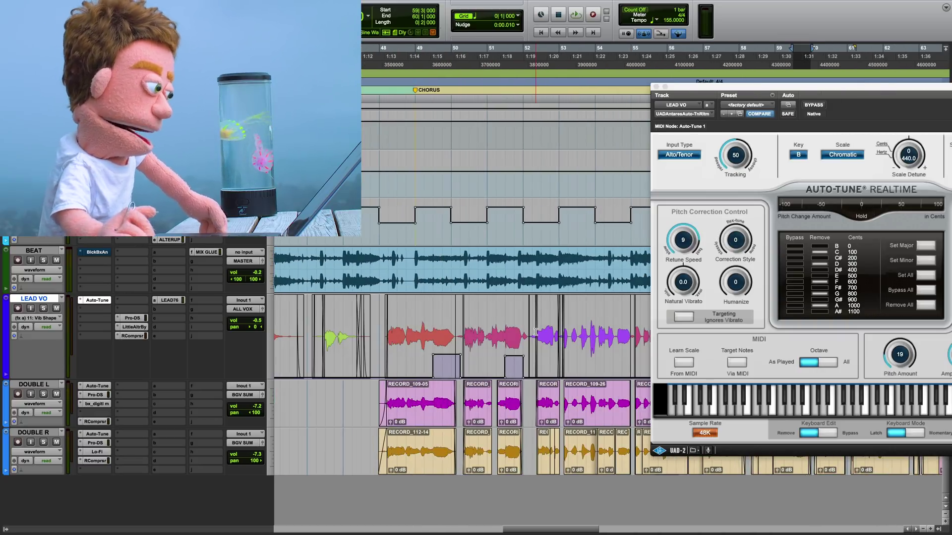
pyautogui.hscroll(2, 536, 333)
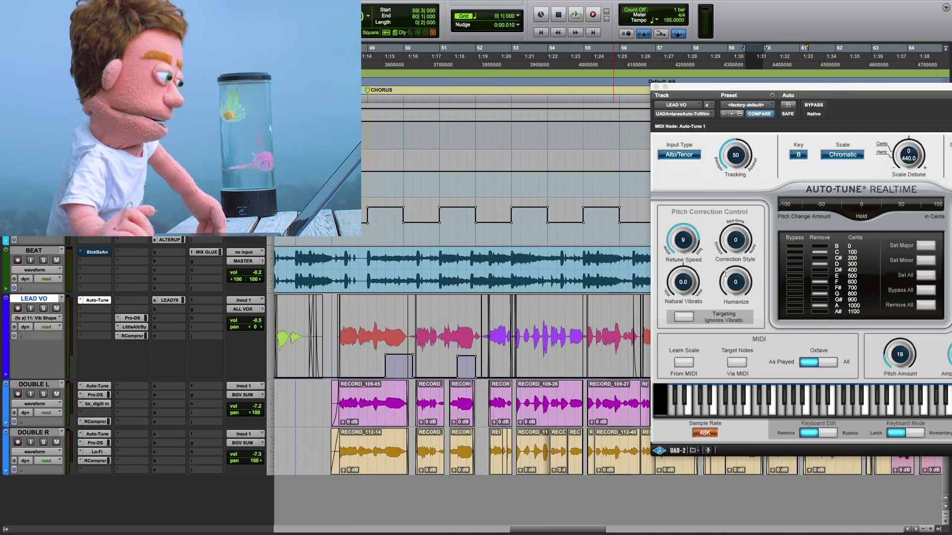
pyautogui.moveTo(732, 88); pyautogui.dragTo(564, 59)
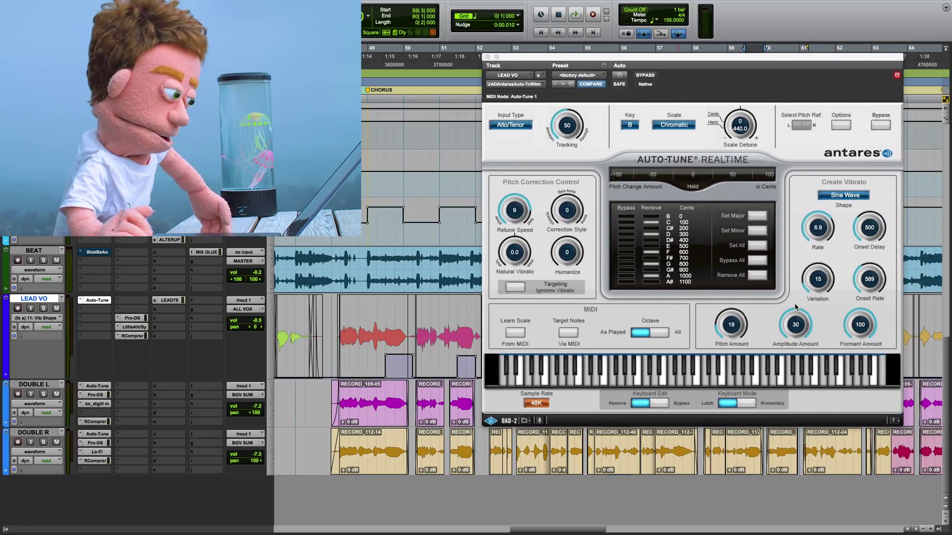
pyautogui.moveTo(861, 323); pyautogui.dragTo(852, 267)
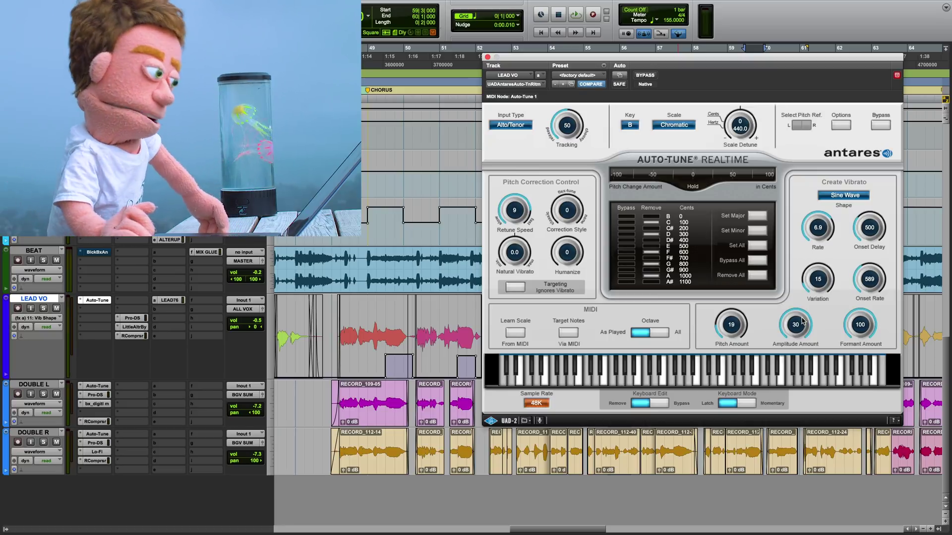
pyautogui.moveTo(801, 327); pyautogui.dragTo(799, 333)
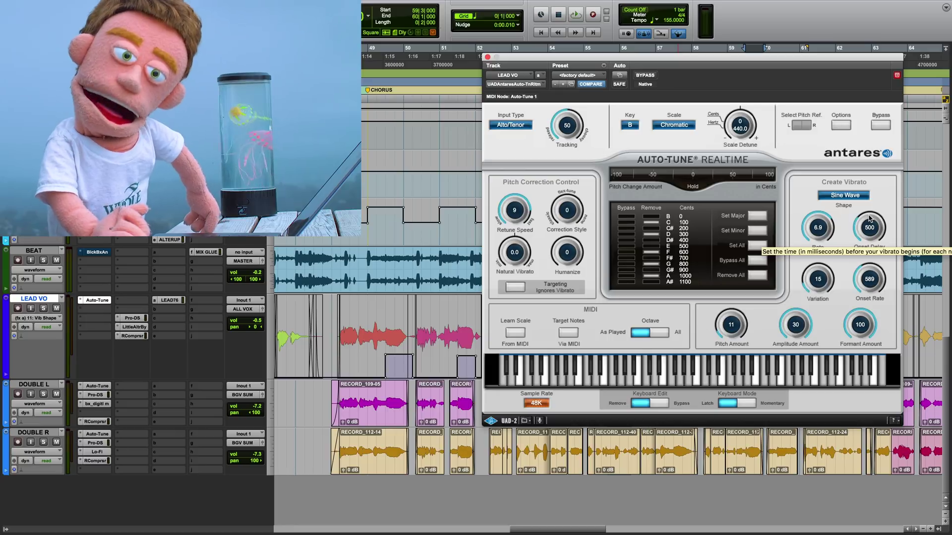
pyautogui.moveTo(869, 219); pyautogui.dragTo(867, 220)
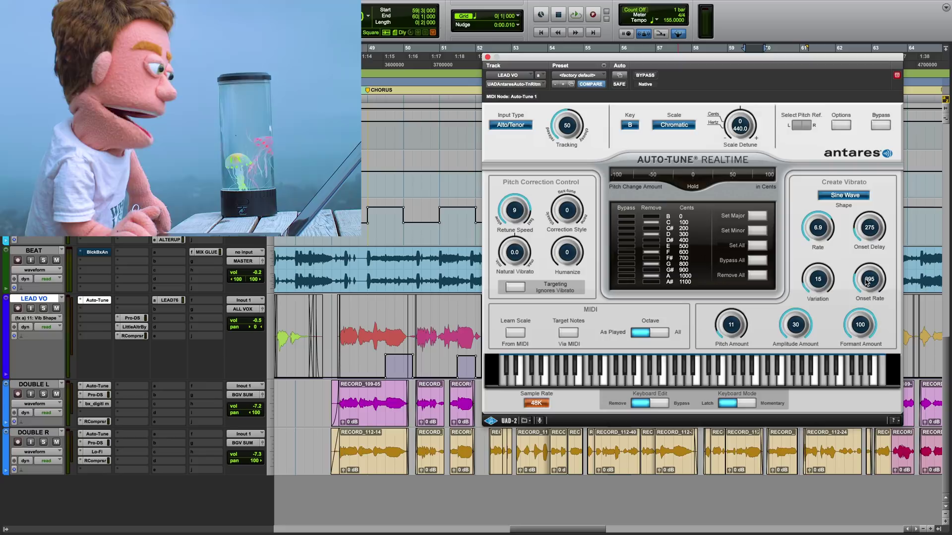
# Play the mix from 49|3 to hear the vibrato on the first automated note.
pyautogui.click(384, 336)
pyautogui.press('space')
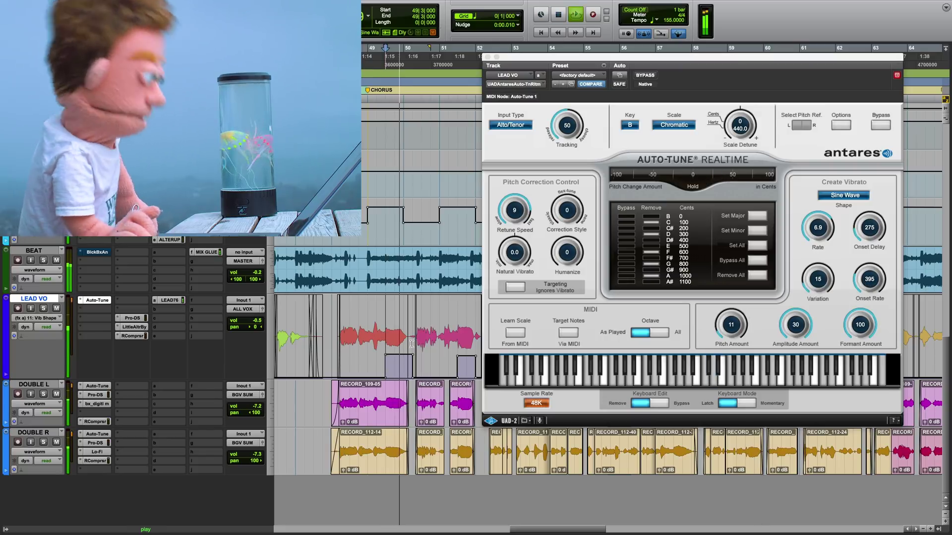
pyautogui.press('space')
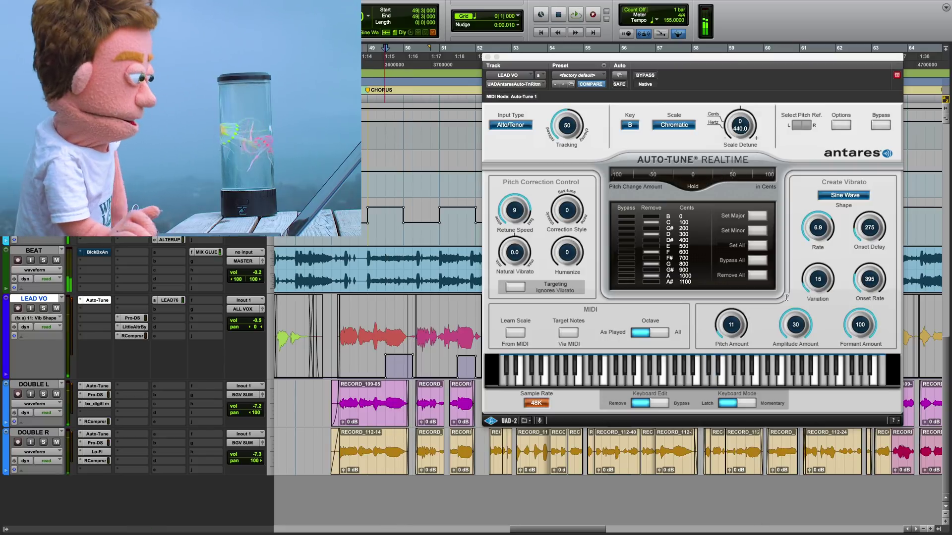
# Solo the LEAD VO track and play it from bar 48.
pyautogui.click(43, 308)
pyautogui.click(337, 325)
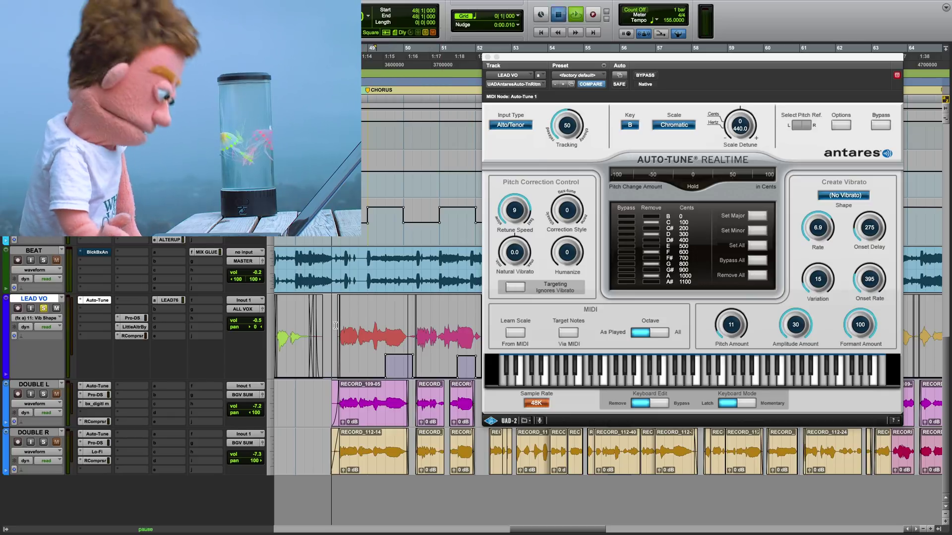
pyautogui.press('space')
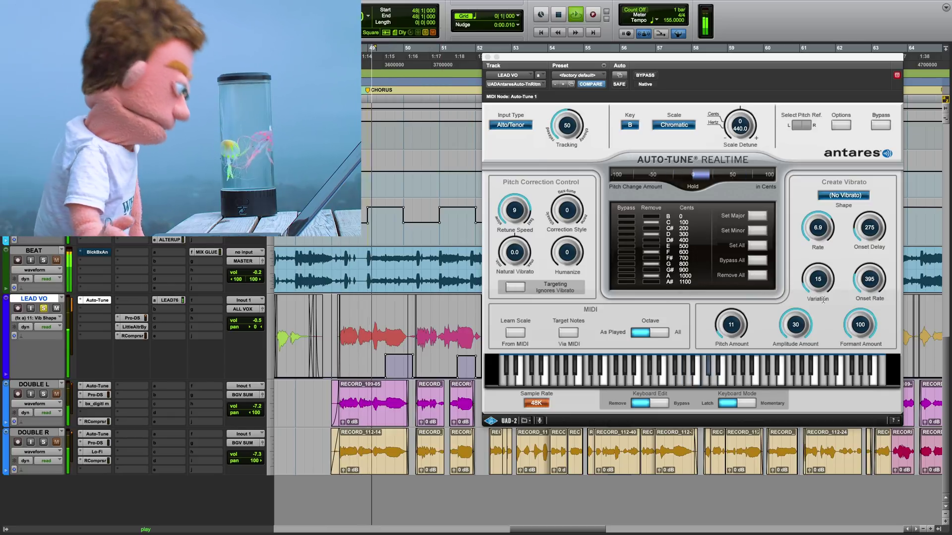
# Set Auto-Tune's vibrato Pitch Amount to 39 and Rate to 8.2 while replaying the vocal from 49|3.
pyautogui.press('space')
pyautogui.moveTo(731, 329); pyautogui.dragTo(733, 322)
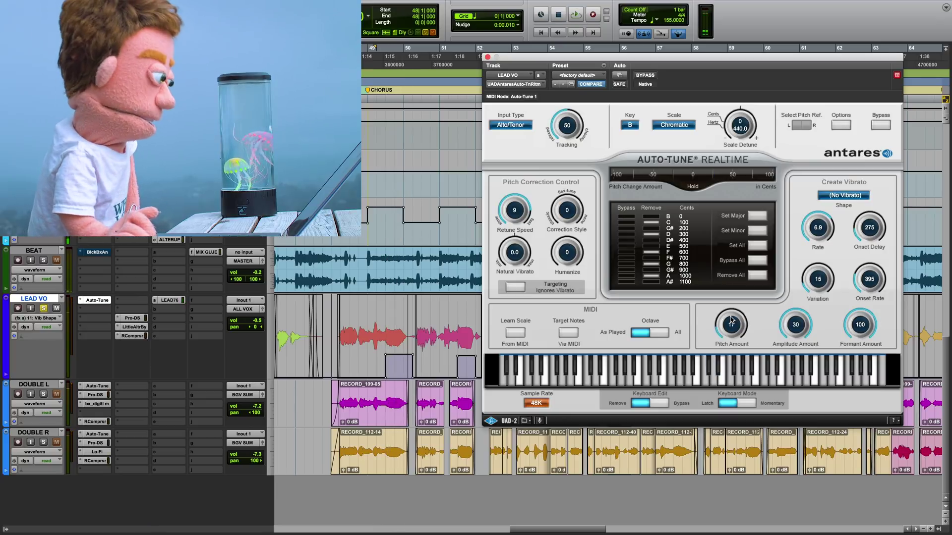
pyautogui.press('space')
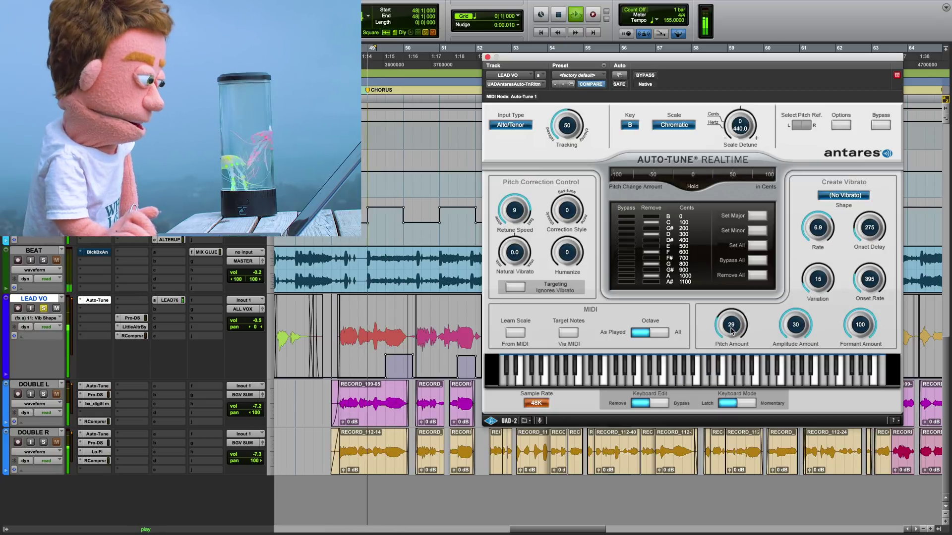
pyautogui.click(389, 357)
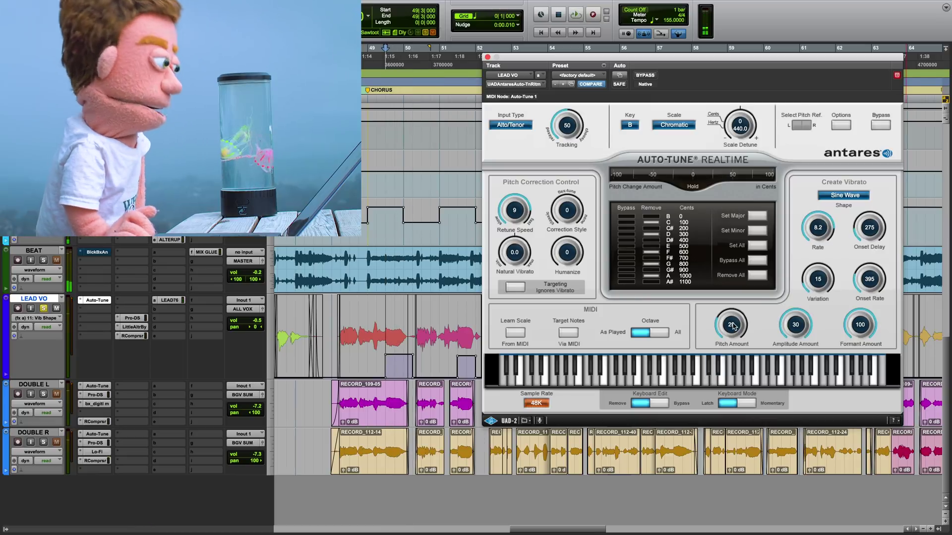
pyautogui.press('space')
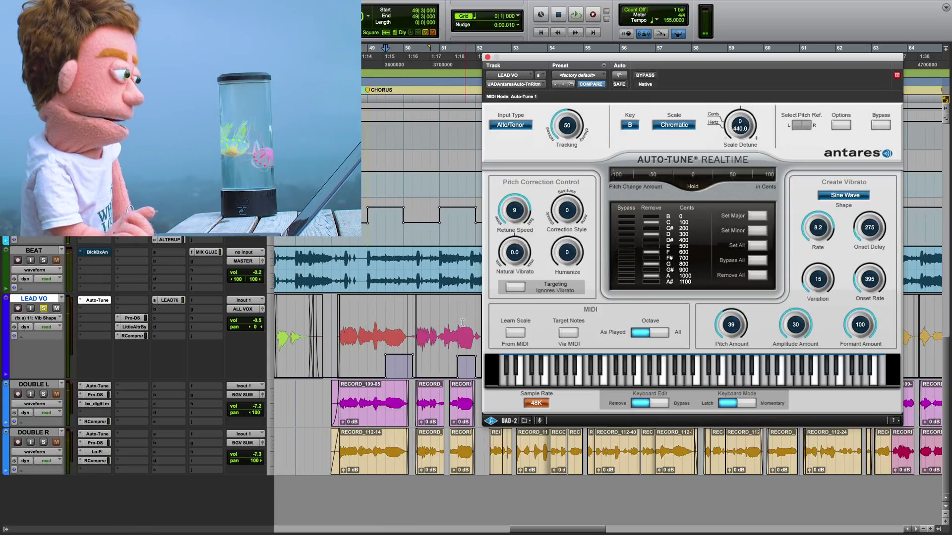
# Play the second automated note from 51|3, then set the vibrato Onset Delay to 142 and Onset Rate to 221.
pyautogui.click(459, 319)
pyautogui.press('space')
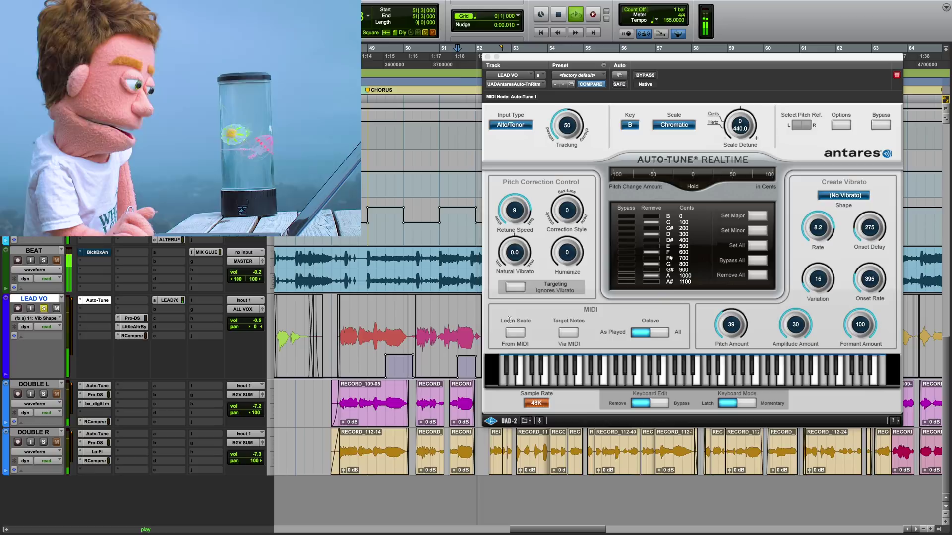
pyautogui.press('space')
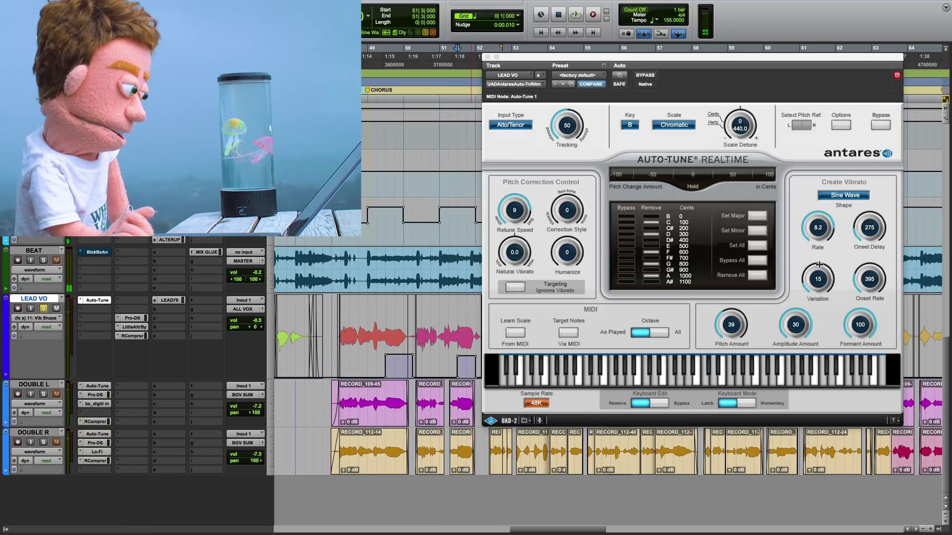
pyautogui.moveTo(863, 236); pyautogui.dragTo(871, 232)
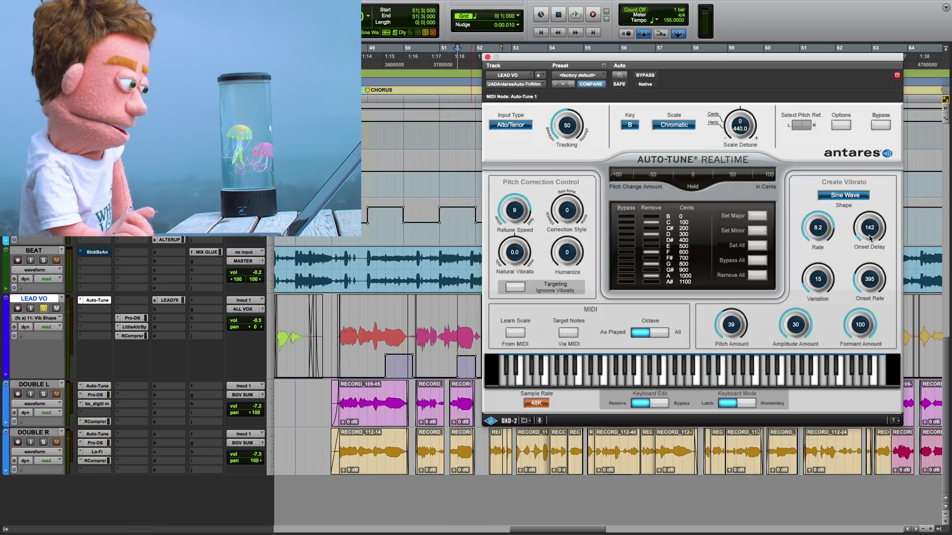
pyautogui.press('space')
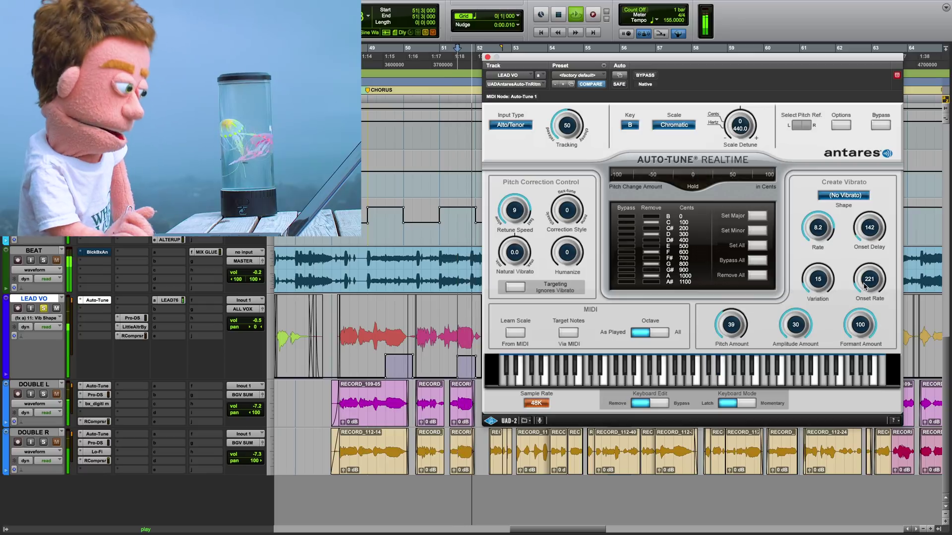
pyautogui.press('space')
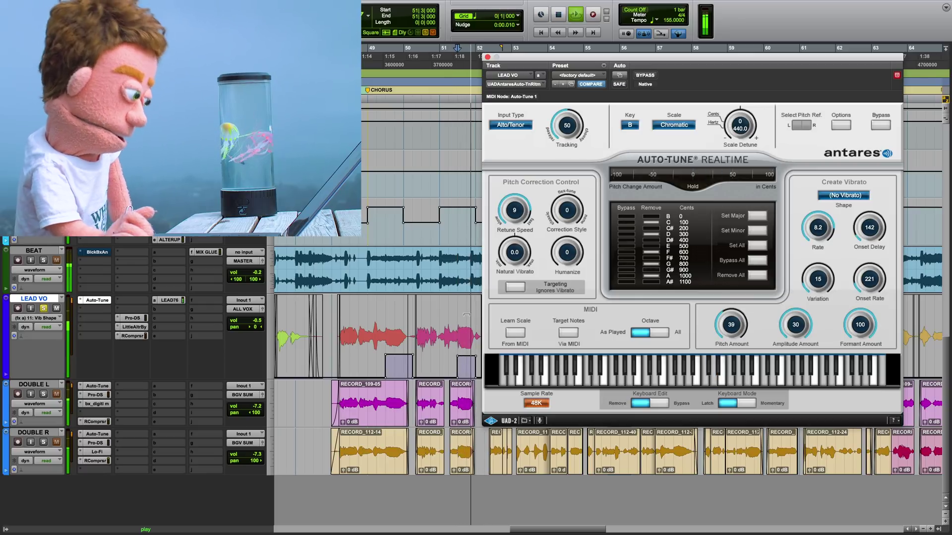
# Lower the Vib Shape automation at 51|3 to No Vibrato and play the note without the effect for comparison.
pyautogui.press('space')
pyautogui.moveTo(467, 329); pyautogui.dragTo(467, 334)
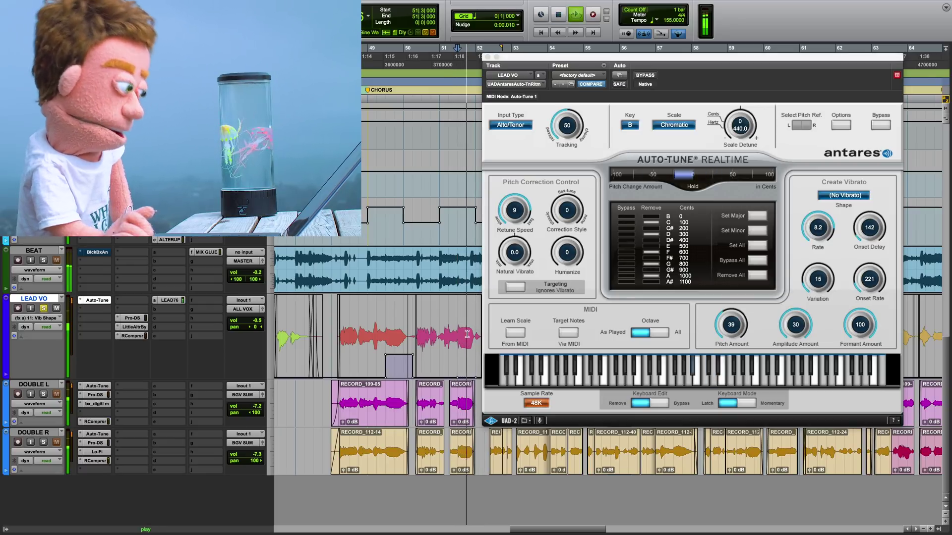
pyautogui.press('space')
pyautogui.press('space')
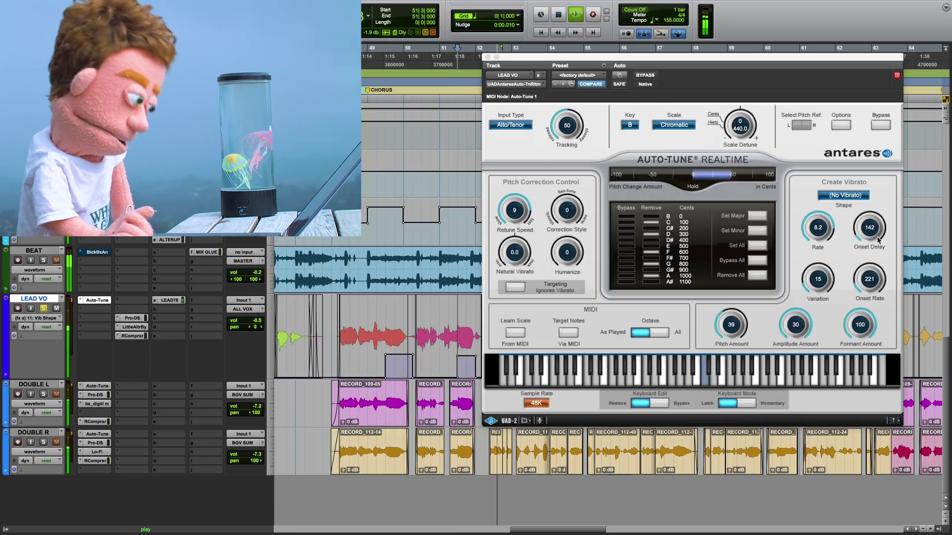
# Set the vibrato Onset Delay to 176 and move the Auto-Tune window clear of the chorus vocal clips.
pyautogui.moveTo(878, 239); pyautogui.dragTo(874, 228)
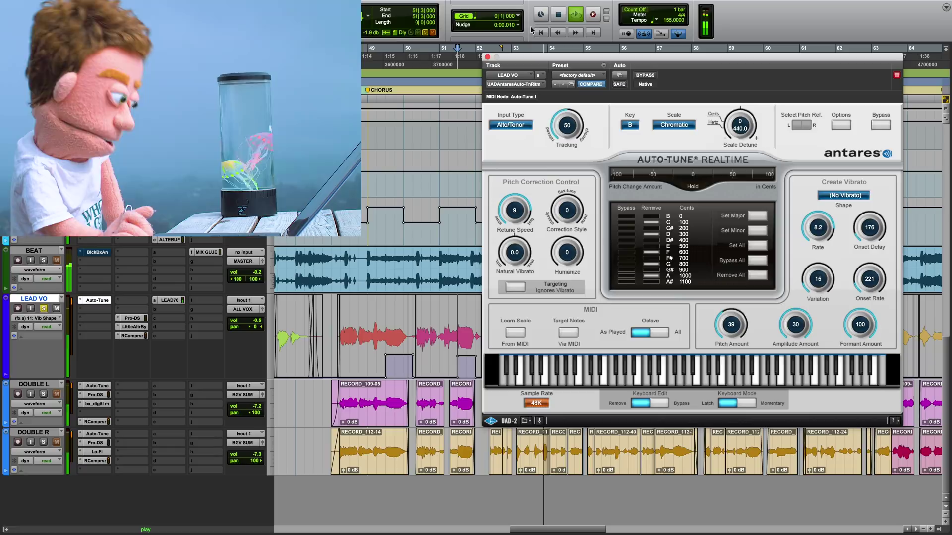
pyautogui.moveTo(528, 58); pyautogui.dragTo(715, 143)
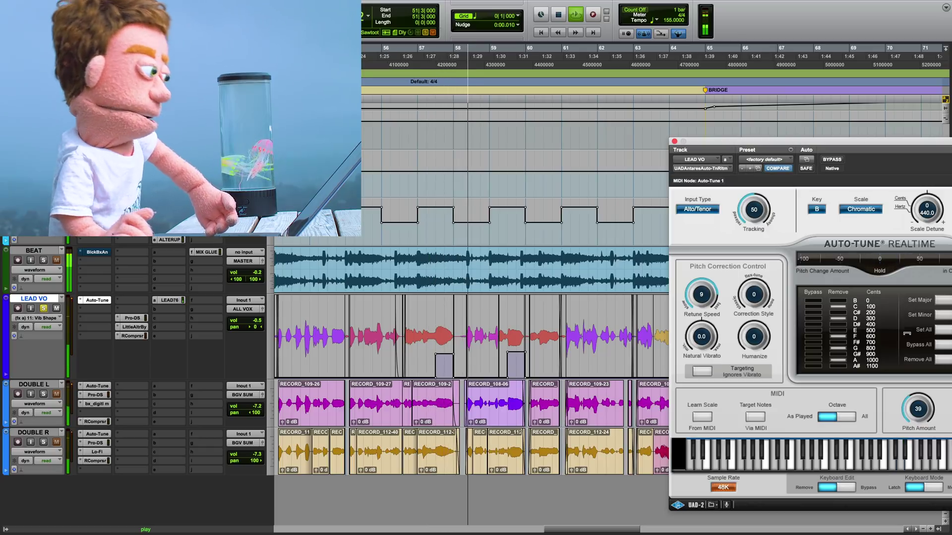
pyautogui.moveTo(800, 142); pyautogui.dragTo(736, 131)
pyautogui.moveTo(707, 95); pyautogui.dragTo(656, 83)
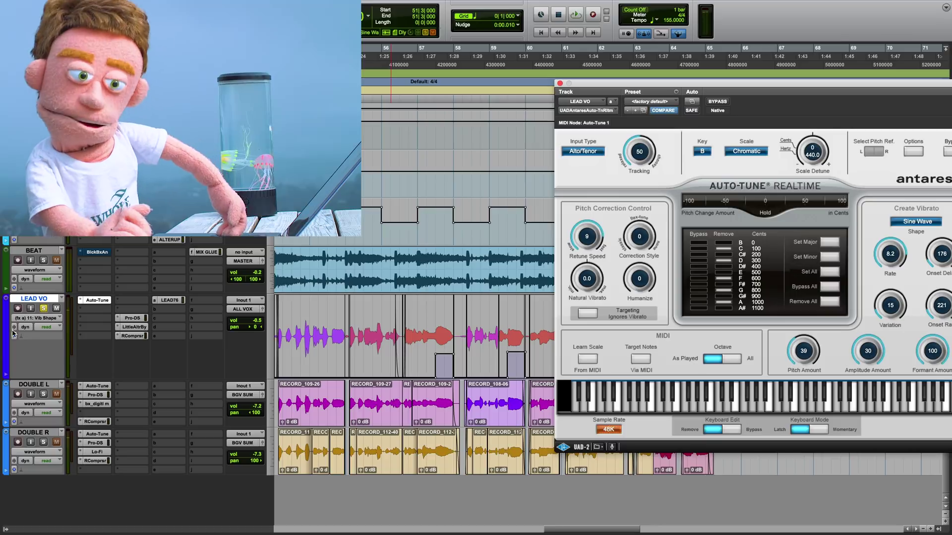
# Show Auto-Tune's Vib Pitch automation on the LEAD VO track and lower it from 57|3 to 58|1.
pyautogui.click(36, 319)
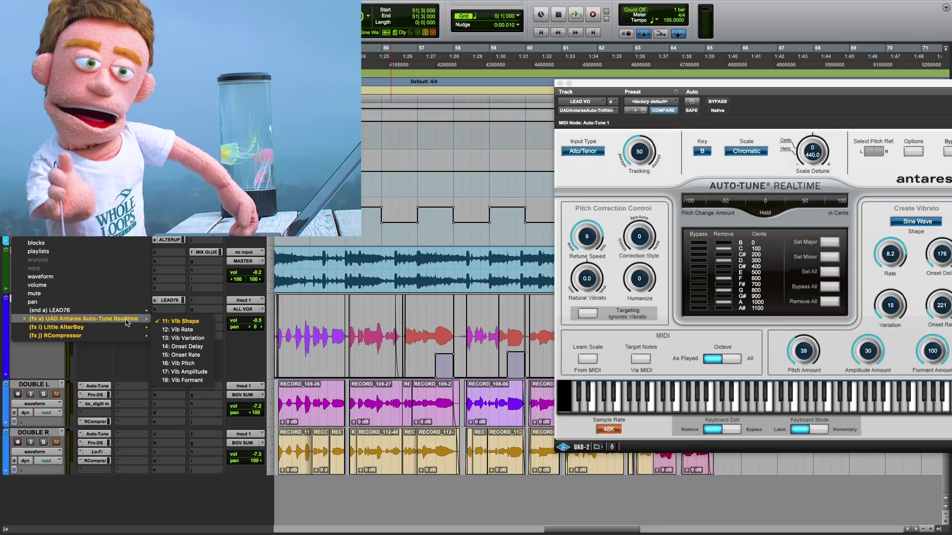
pyautogui.click(186, 364)
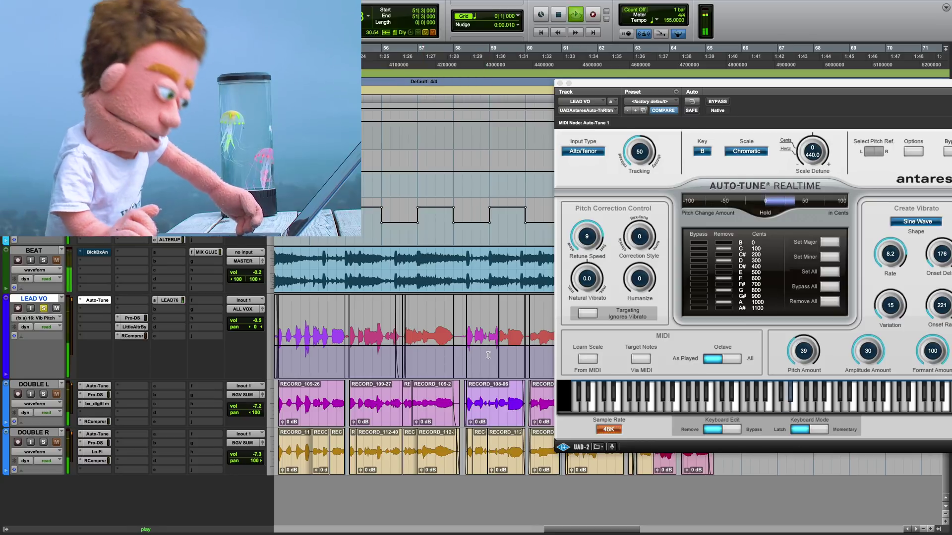
pyautogui.moveTo(598, 83); pyautogui.dragTo(744, 91)
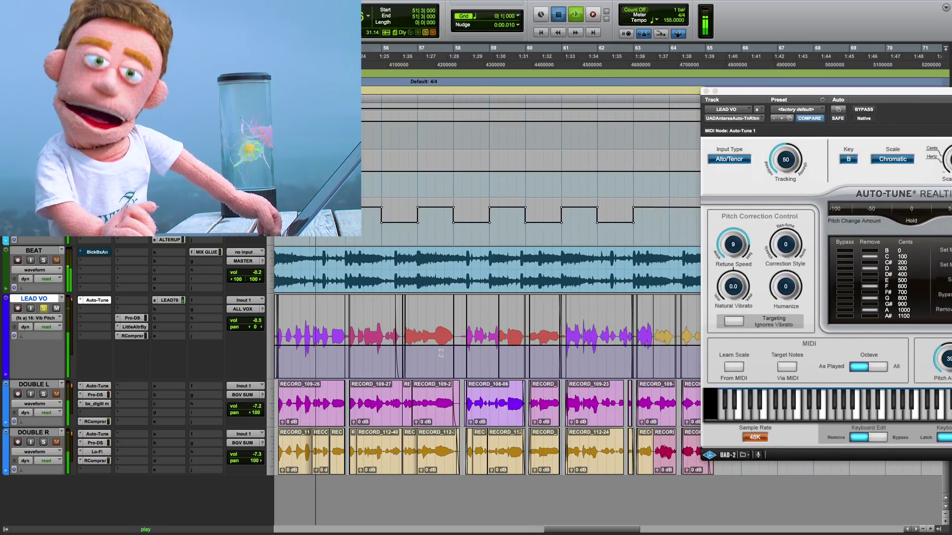
pyautogui.moveTo(440, 353); pyautogui.dragTo(452, 352)
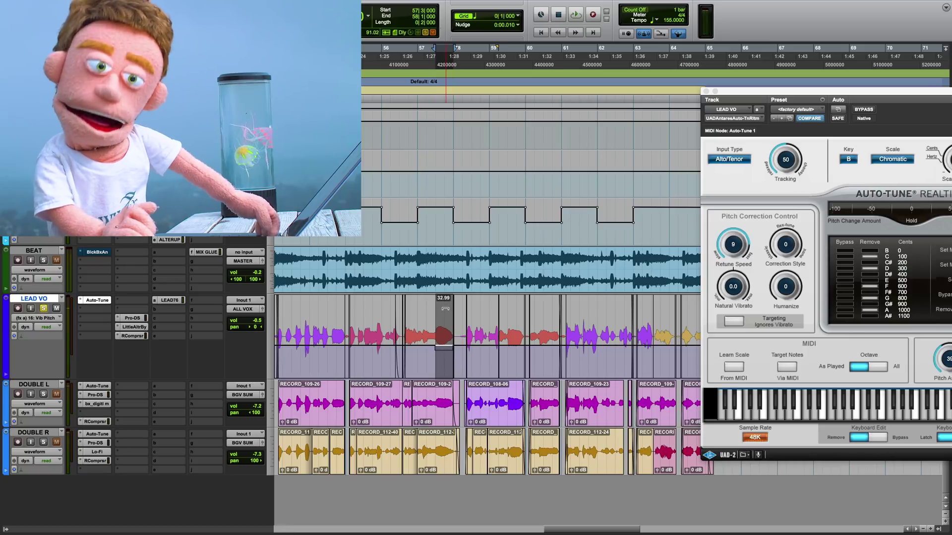
# Play the vocal from 57|3, 59|3 and 49|2 to compare vibrato depth between the automated notes.
pyautogui.press('space')
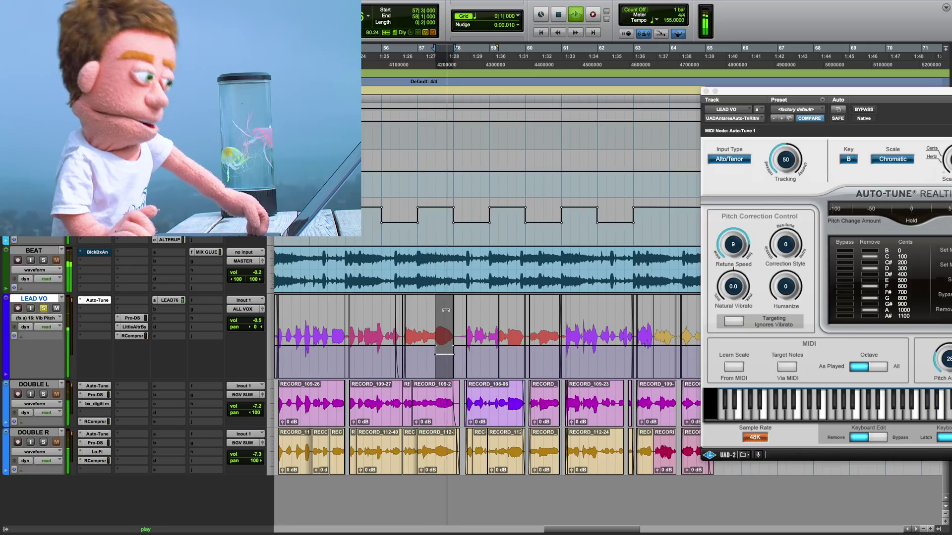
pyautogui.press('space')
pyautogui.click(512, 360)
pyautogui.press('space')
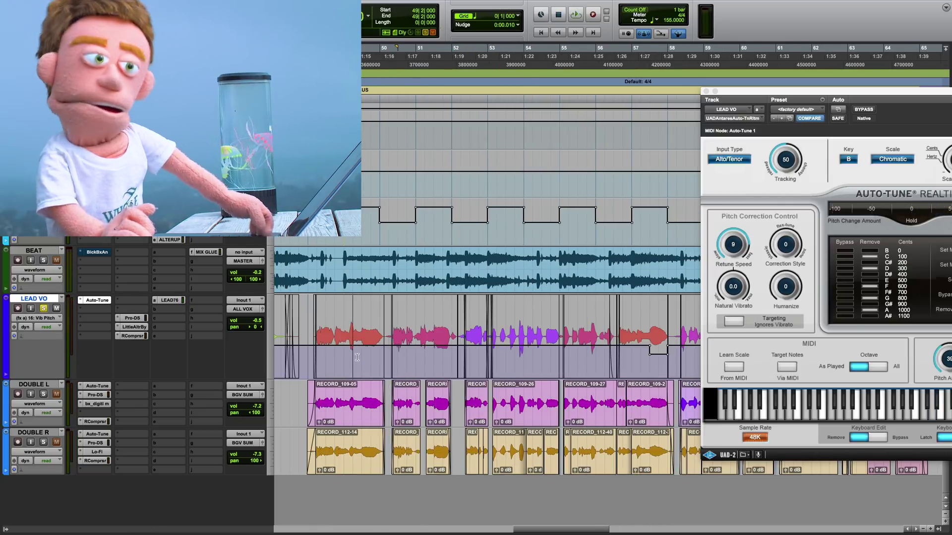
pyautogui.press('space')
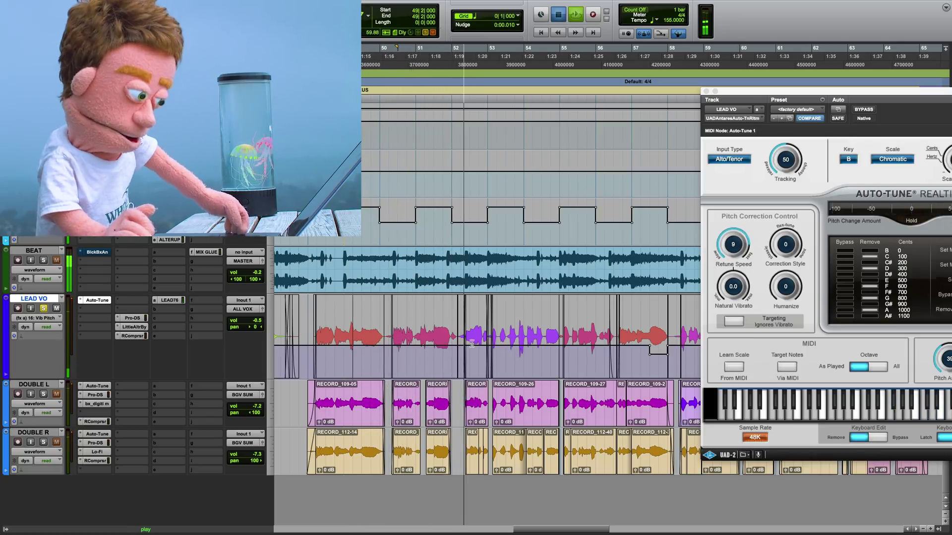
pyautogui.press('space')
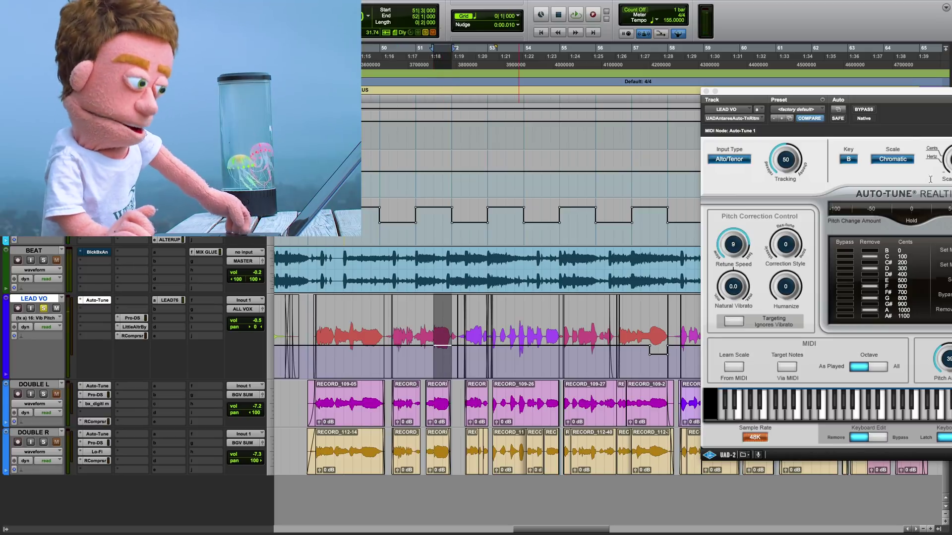
# Show Auto-Tune's Vib Rate automation on LEAD VO and lower it to about 7.4 from 51|3 to 52|1.
pyautogui.moveTo(859, 96); pyautogui.dragTo(665, 87)
pyautogui.click(35, 318)
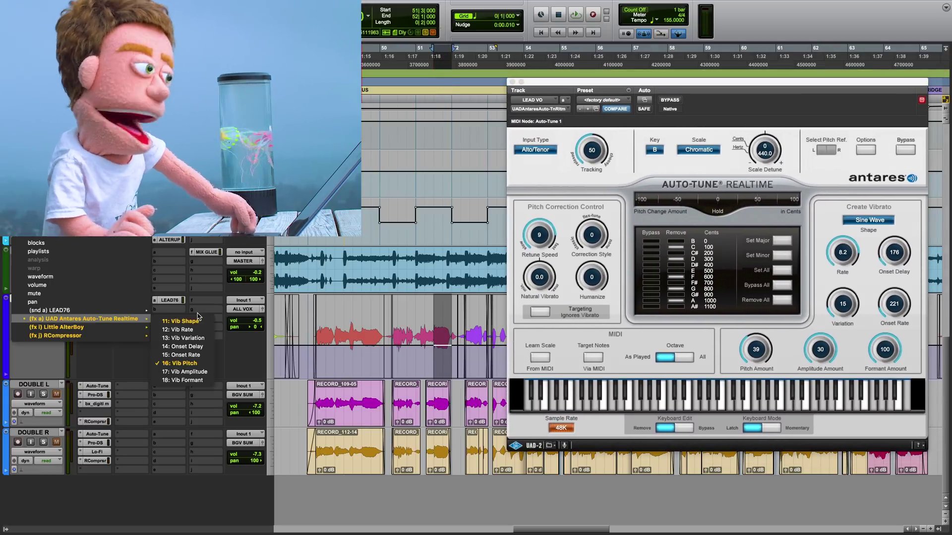
pyautogui.click(193, 329)
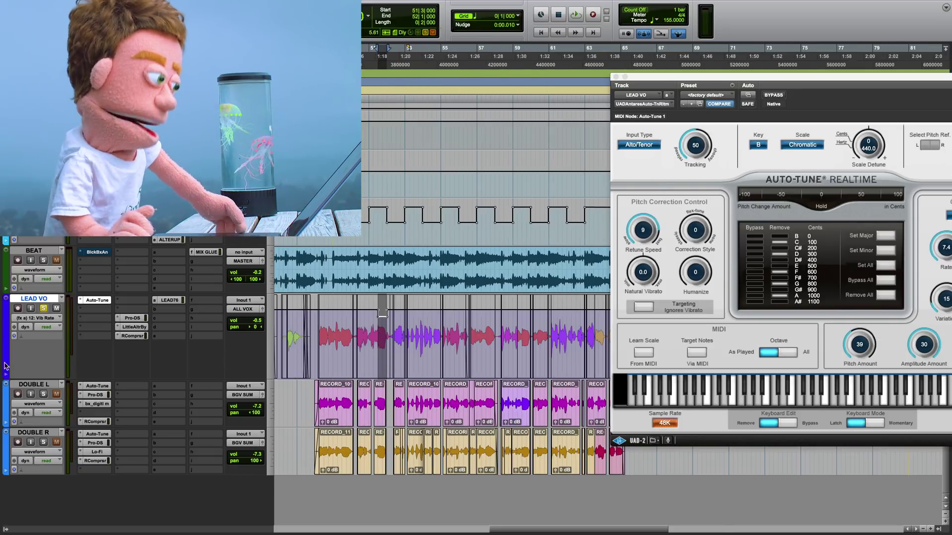
# Switch LEAD VO back to Vib Shape automation and place the edit cursor at 65|4 in the bridge.
pyautogui.click(35, 319)
pyautogui.moveTo(90, 320)
pyautogui.click(183, 321)
pyautogui.press('r')
pyautogui.press('r')
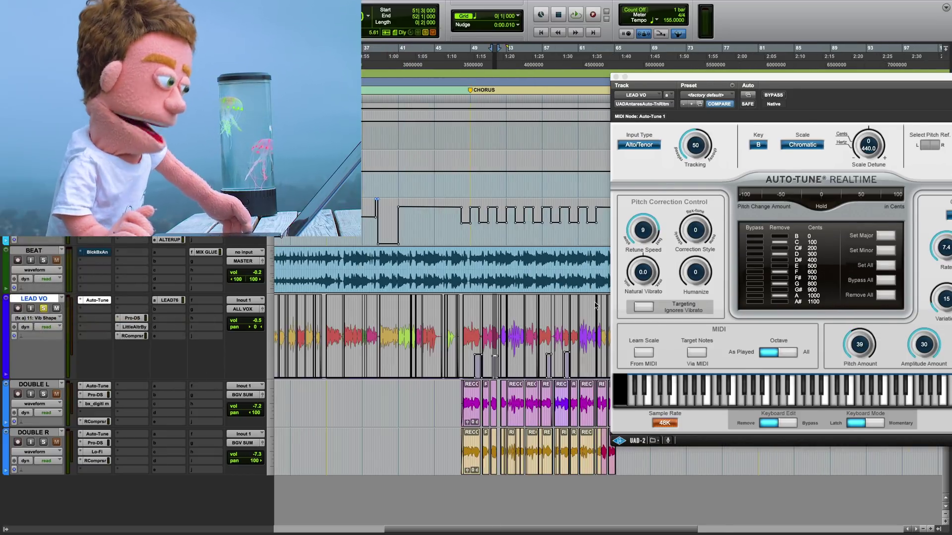
pyautogui.hscroll(5, 536, 307)
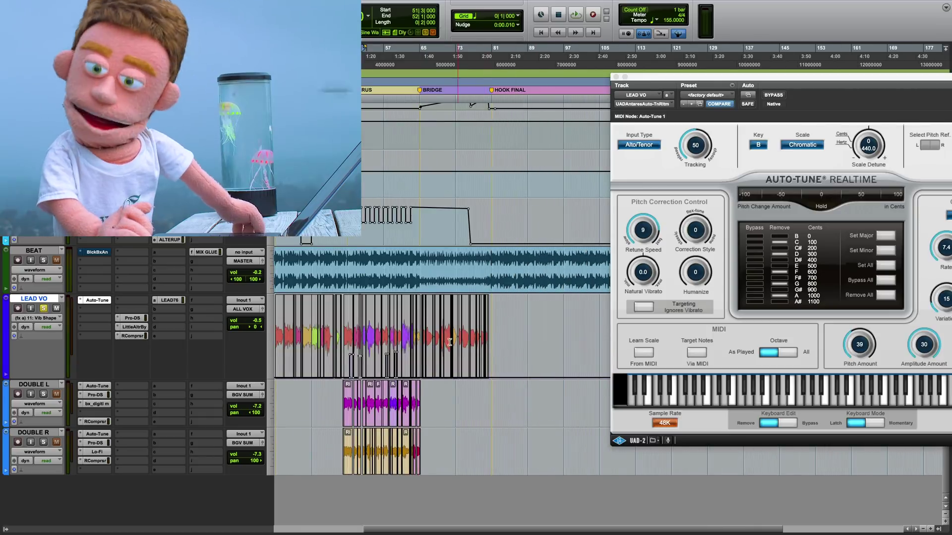
pyautogui.click(423, 341)
pyautogui.press('t')
pyautogui.press('t')
pyautogui.hscroll(10, 425, 337)
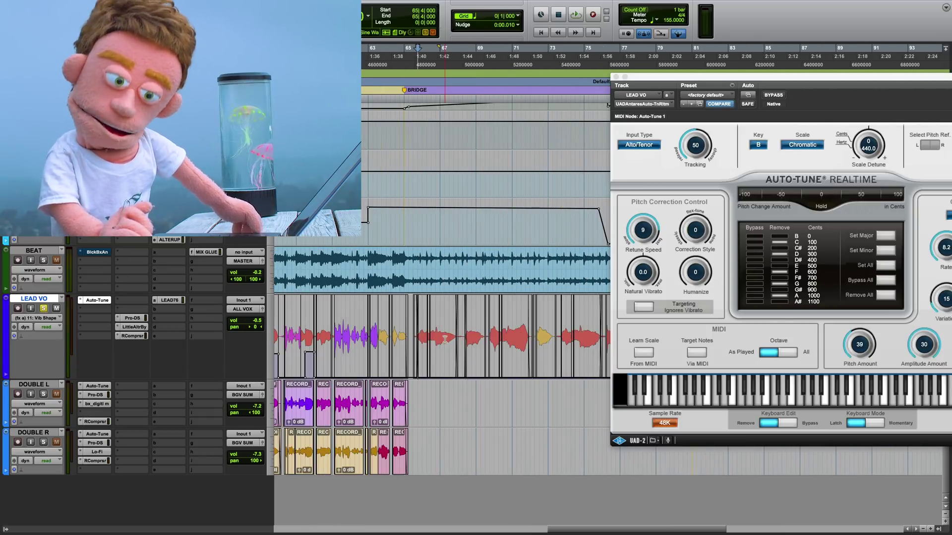
# Play the bridge vocal and raise its Vib Shape automation to Sine Wave from 71|1 to 72|1.
pyautogui.press('space')
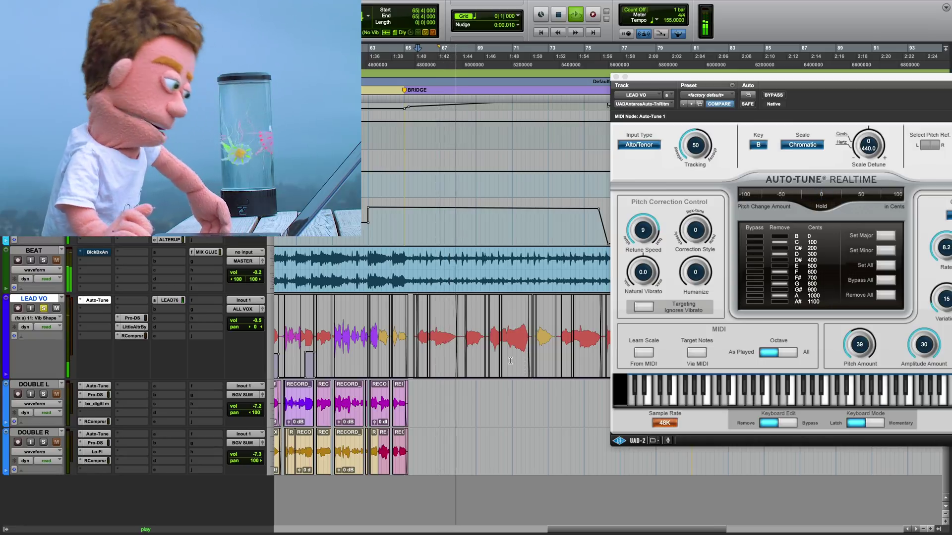
pyautogui.moveTo(514, 357); pyautogui.dragTo(531, 357)
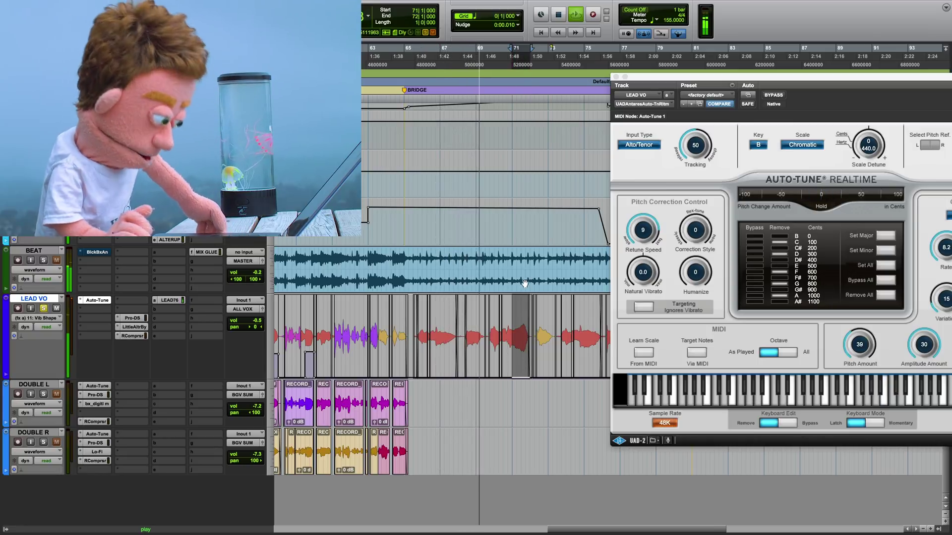
pyautogui.moveTo(522, 299); pyautogui.dragTo(524, 373)
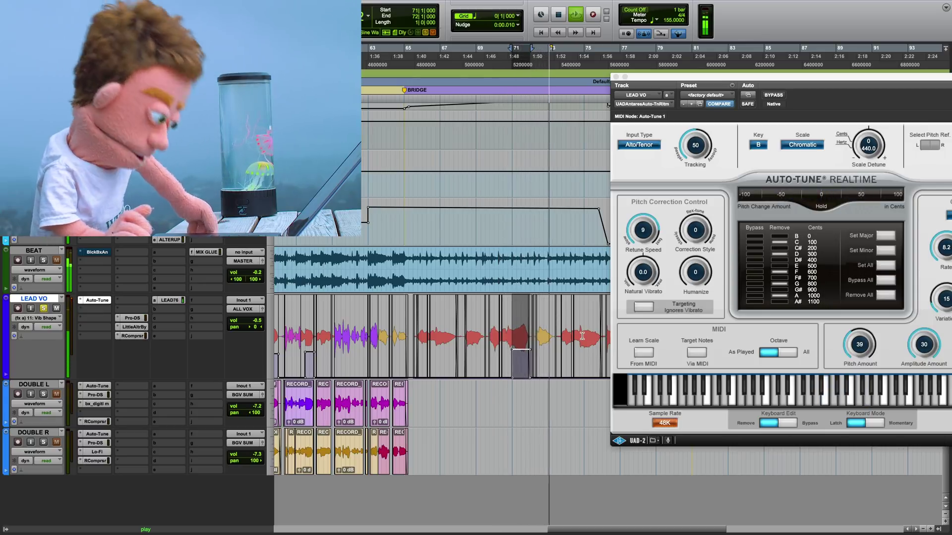
# Listen to the rest of the bridge vocal, then place the edit cursor at 74|3.
pyautogui.press('r')
pyautogui.press('super+bracketright')
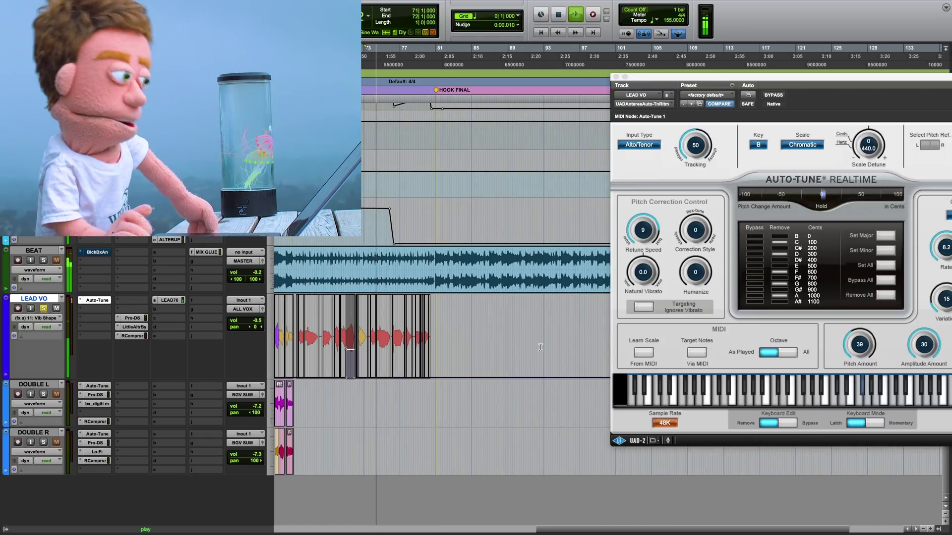
pyautogui.hscroll(4, 440, 347)
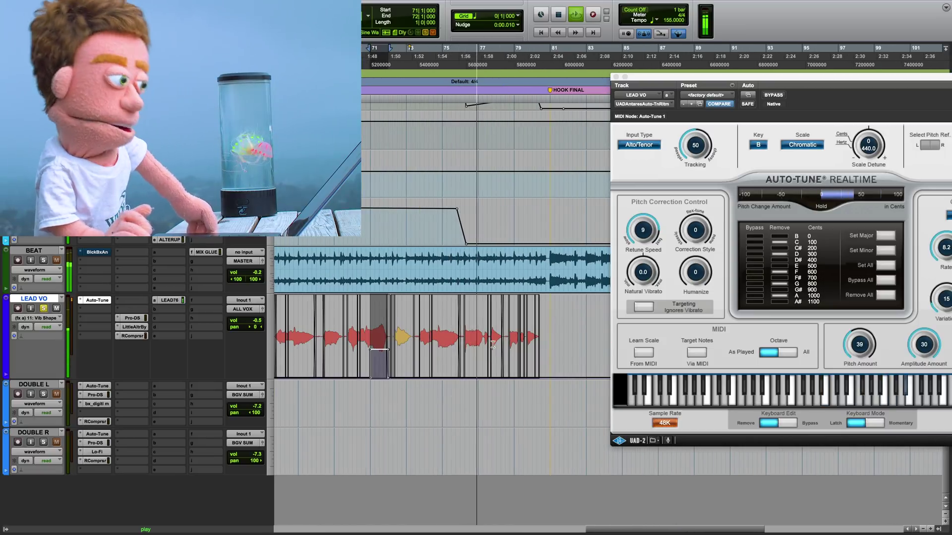
pyautogui.scroll(2, 488, 347)
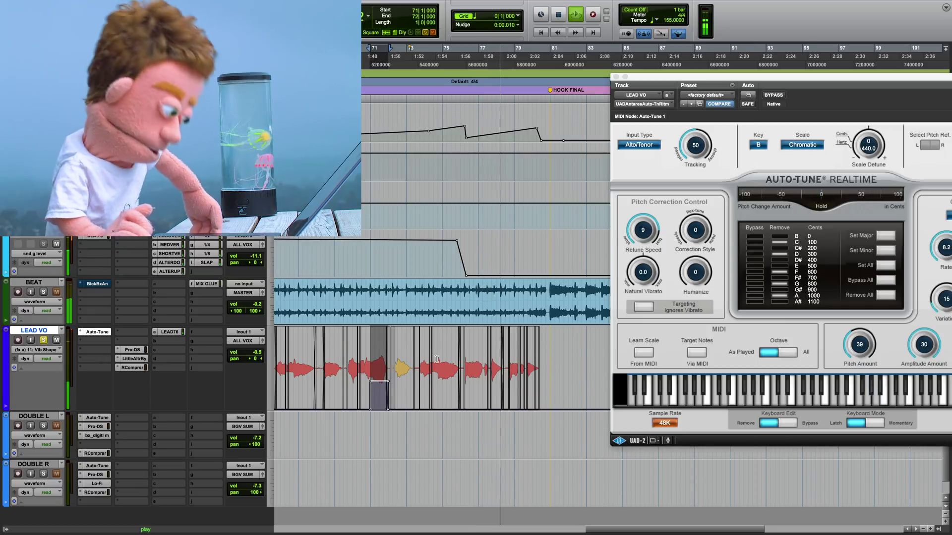
pyautogui.press('space')
pyautogui.click(458, 352)
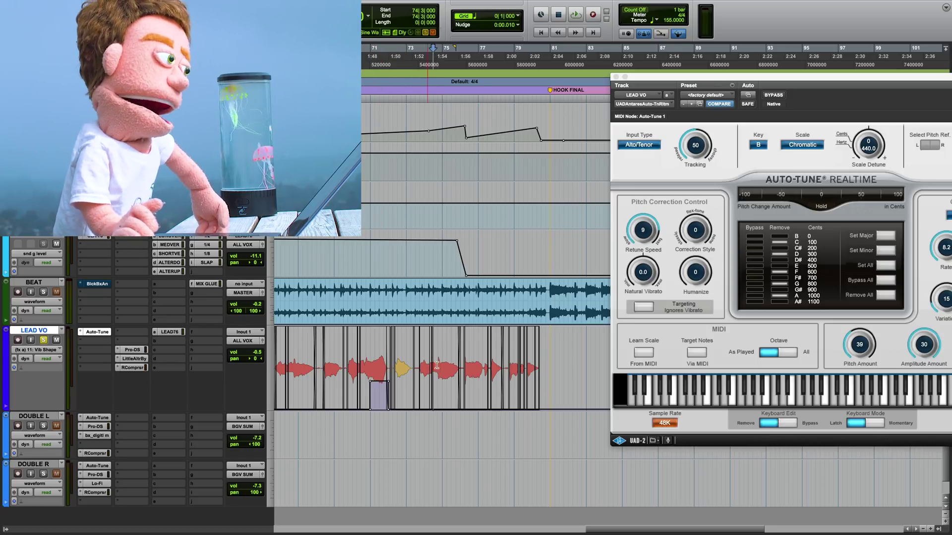
# Open the Tremolator insert on the ALL VOX SUM track.
pyautogui.click(95, 137)
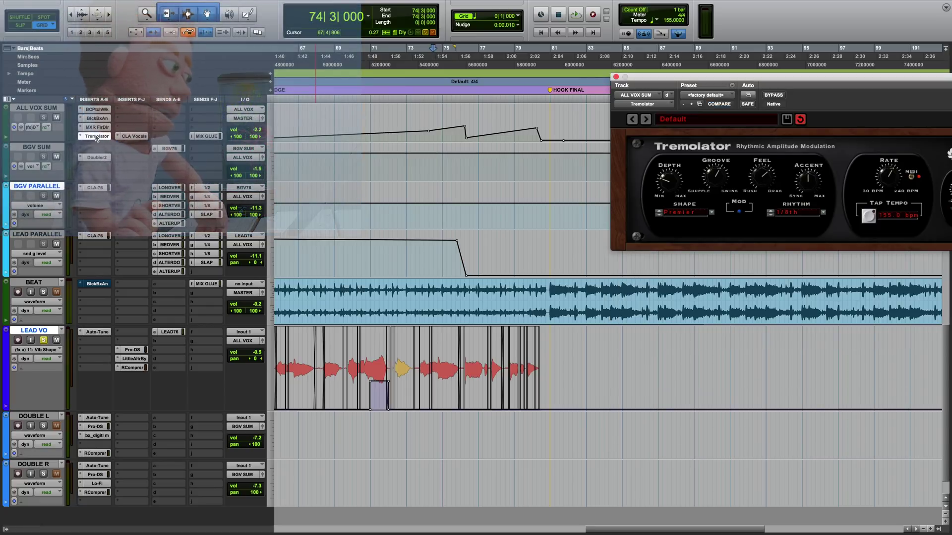
# Compare the bridge vocal from 74|3 with Tremolator bypassed and active, and close the plug-in window.
pyautogui.press('space')
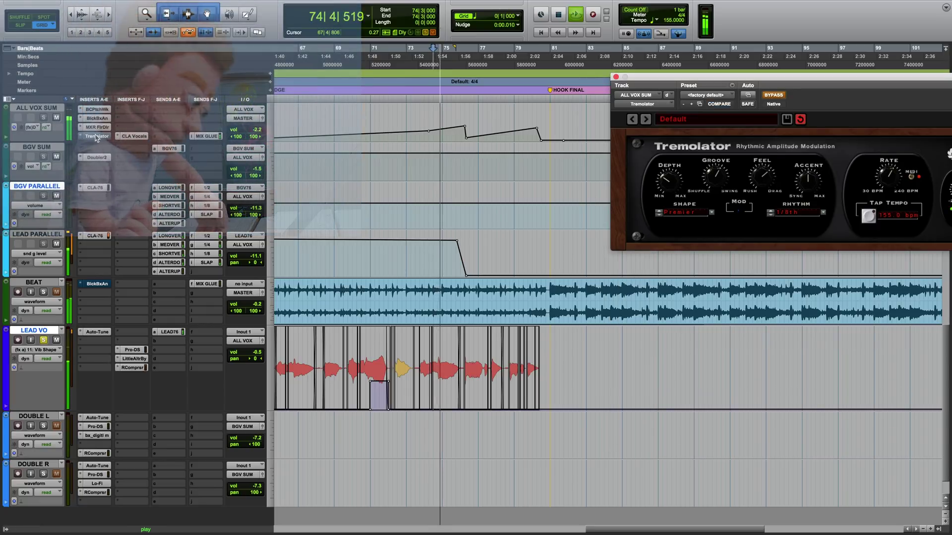
pyautogui.press('space')
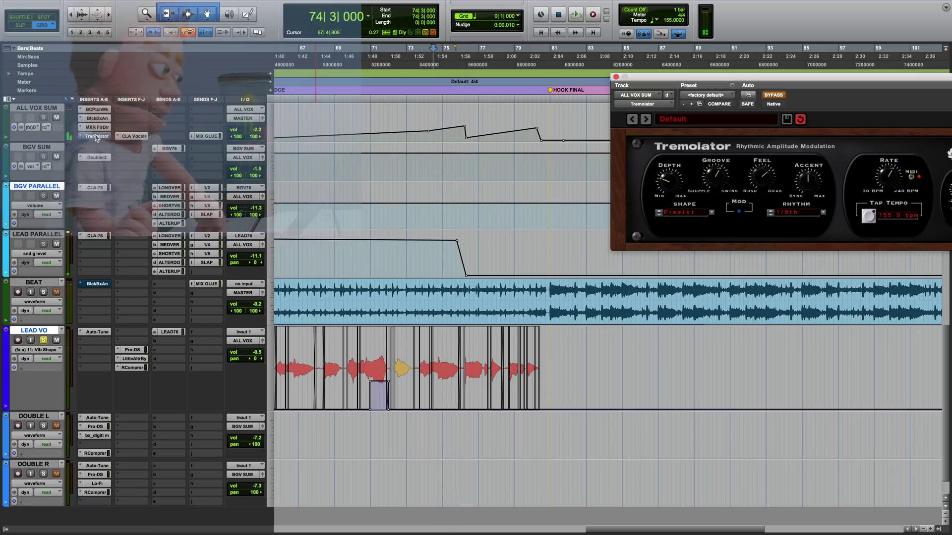
pyautogui.press('space')
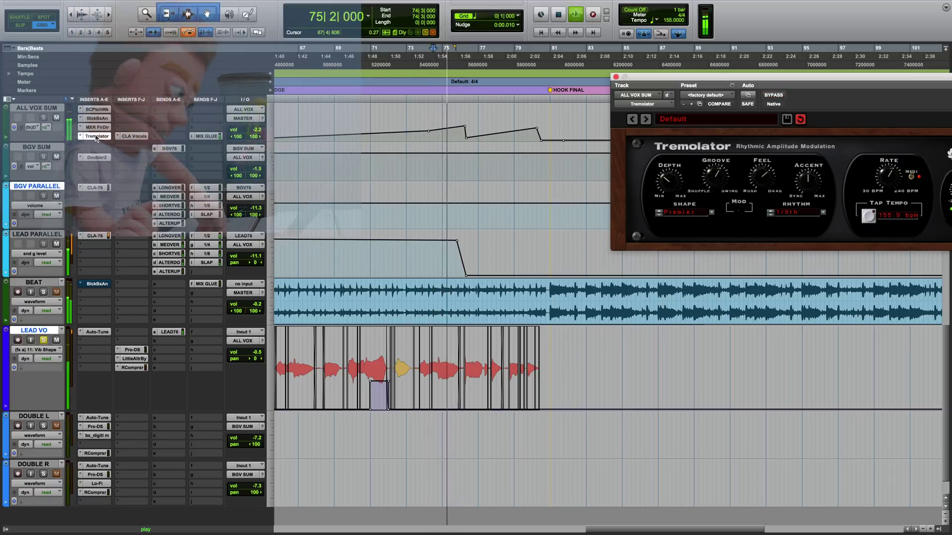
pyautogui.press('space')
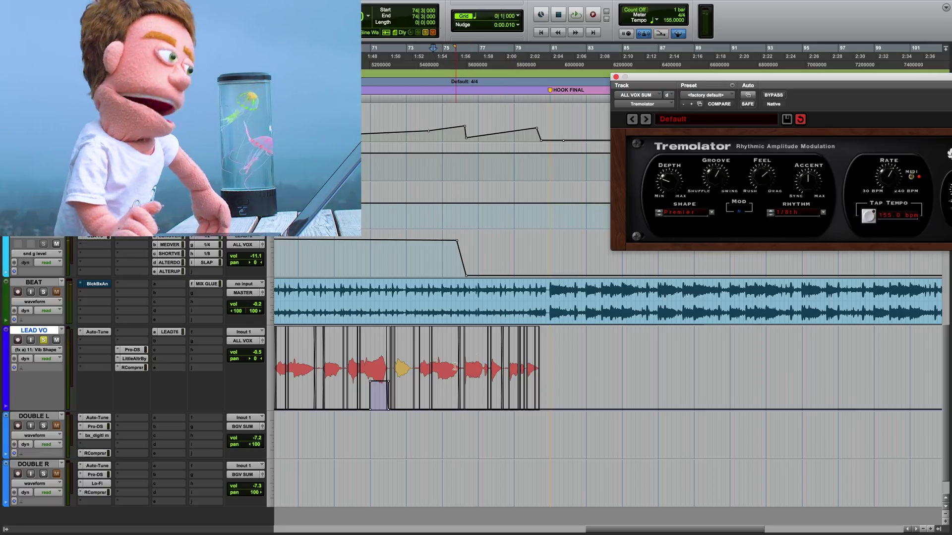
pyautogui.click(616, 77)
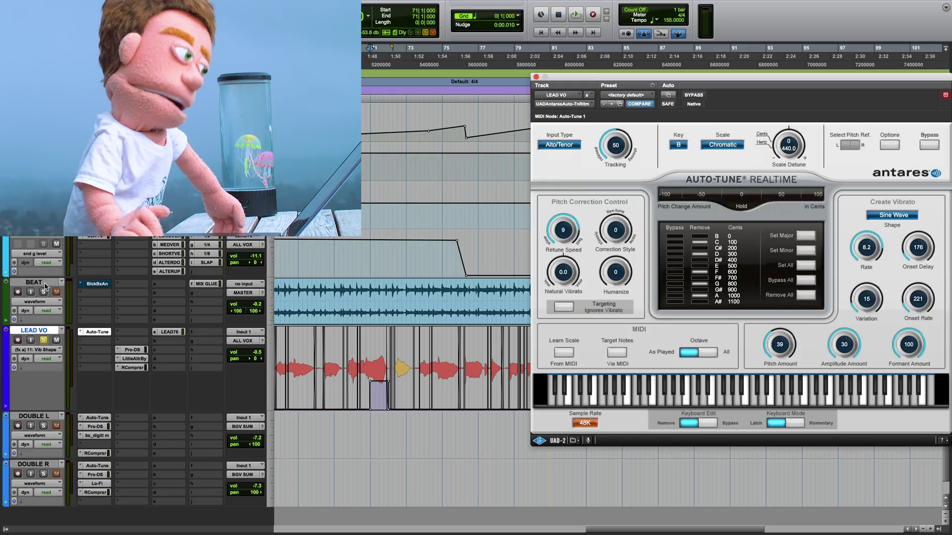
# Unsolo LEAD VO and play its vibrato note at 71|1 with the full mix.
pyautogui.click(44, 341)
pyautogui.press('space')
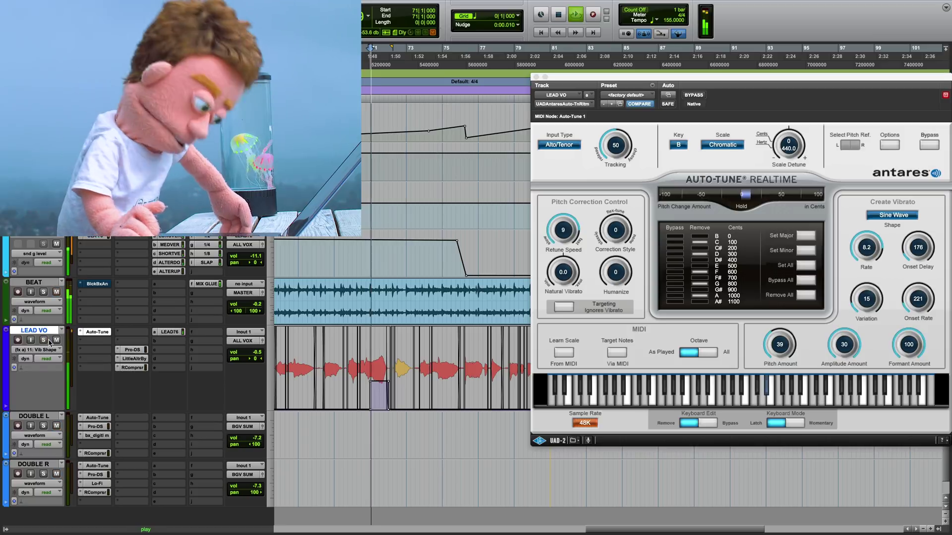
pyautogui.press('space')
pyautogui.click(405, 380)
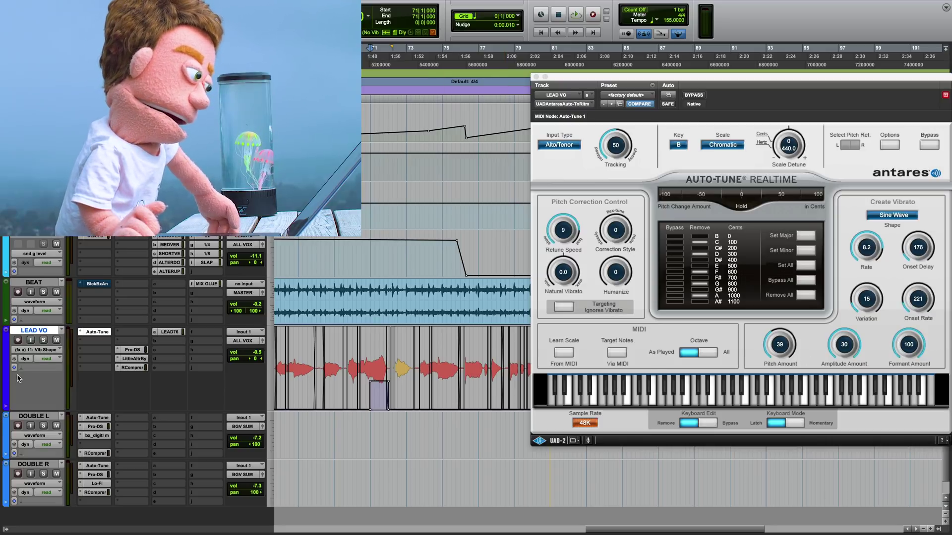
# Display LEAD VO's Vib Pitch automation and play the bridge in the full mix from 70|1.
pyautogui.click(36, 352)
pyautogui.press('space')
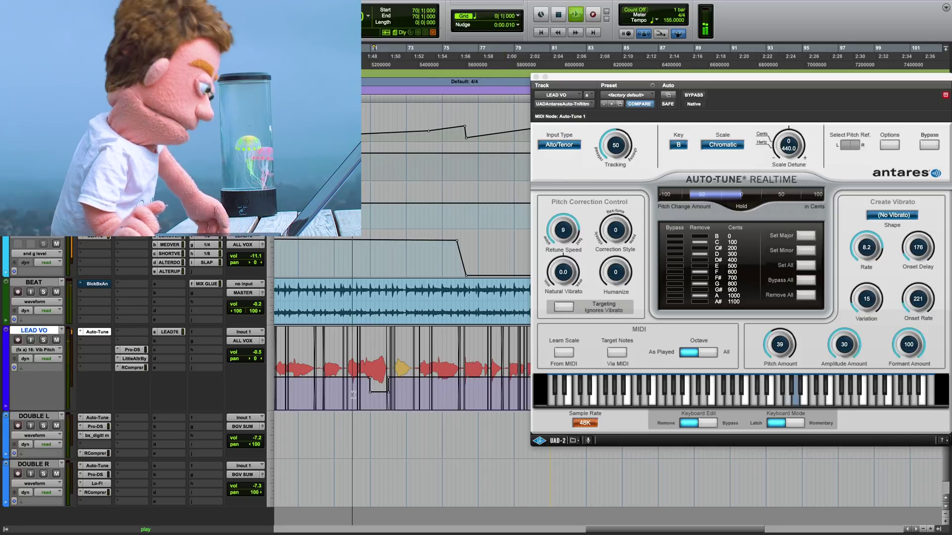
pyautogui.press('r')
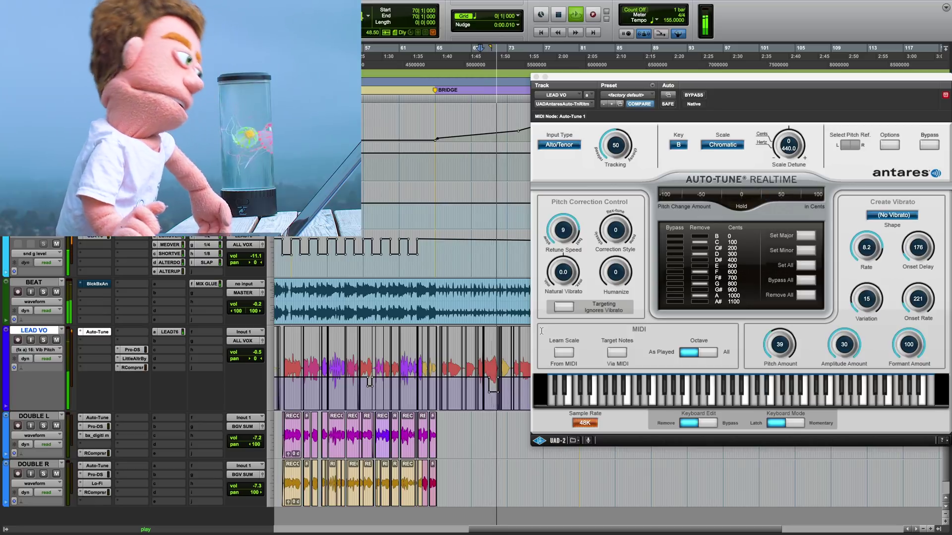
# Go back to the chorus and play it with the full mix from 48|1.
pyautogui.press('r')
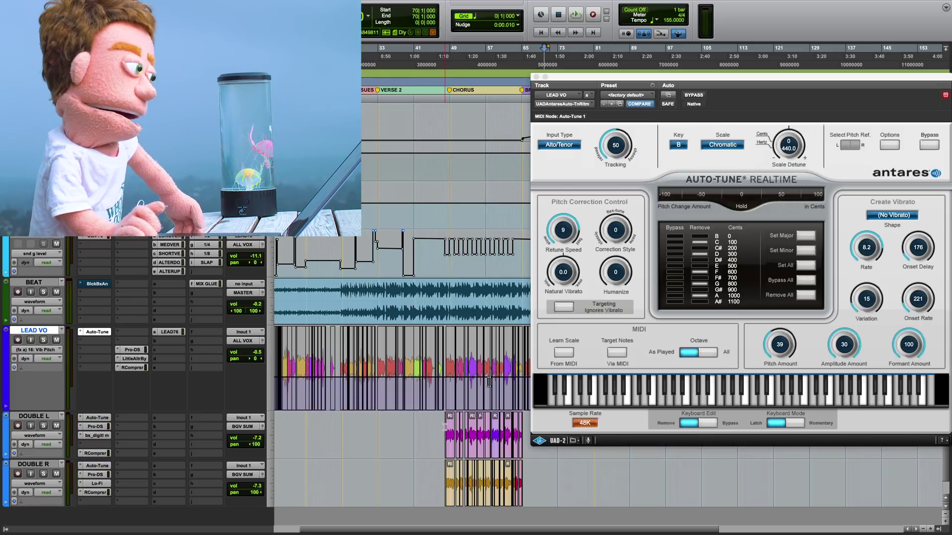
pyautogui.press('t')
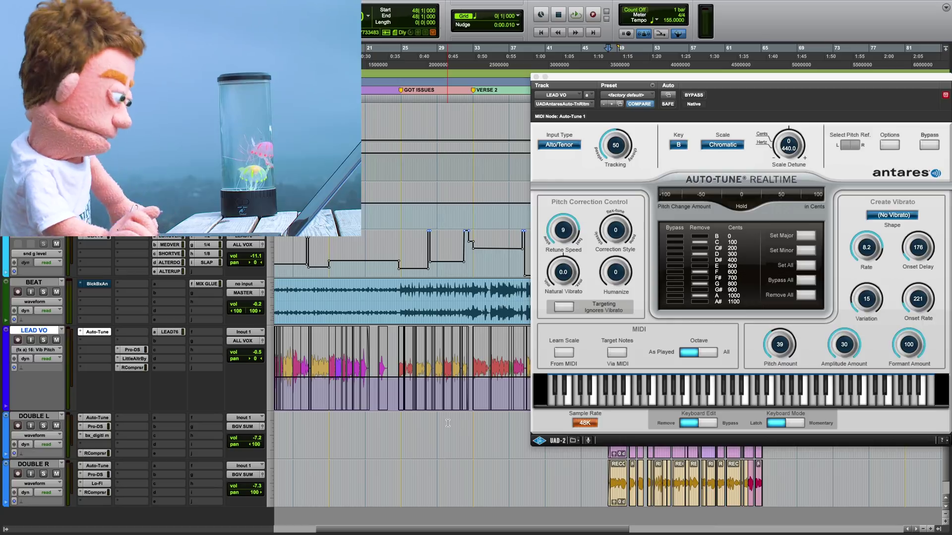
pyautogui.hscroll(6, 478, 384)
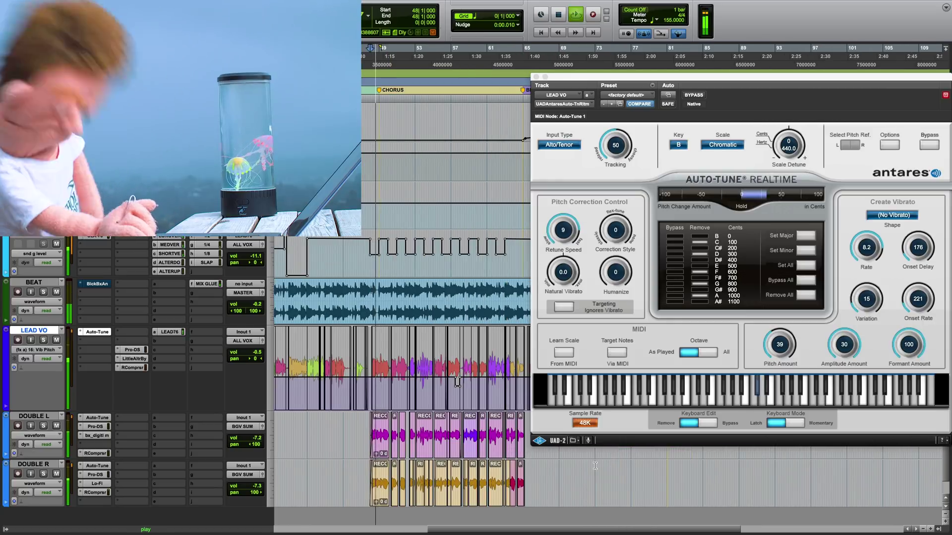